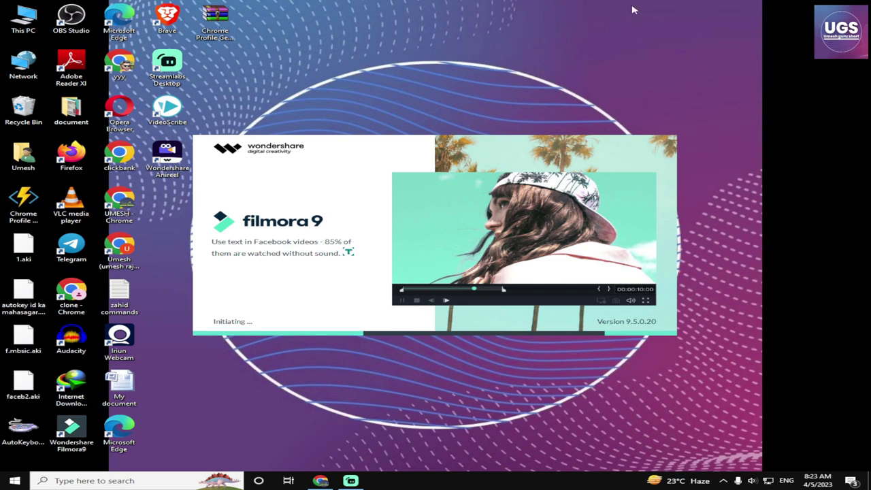
pyautogui.rightClick(628, 7)
pyautogui.click(658, 34)
pyautogui.rightClick(633, 7)
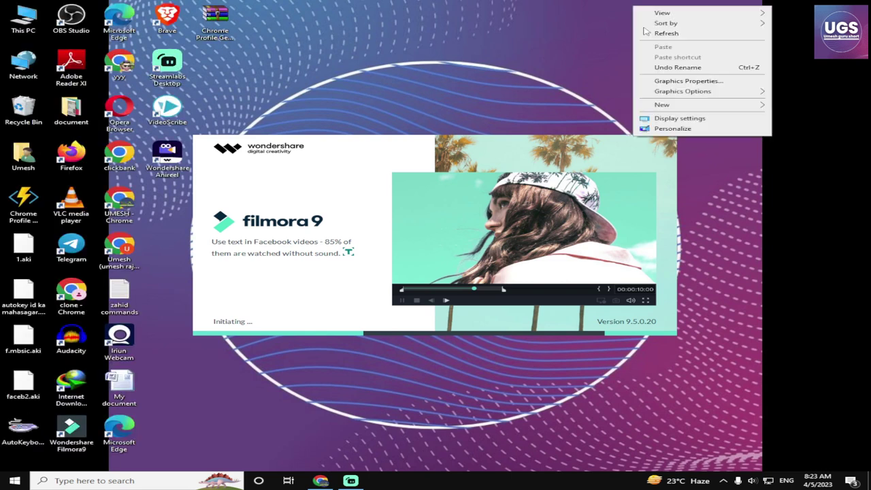
pyautogui.click(646, 32)
pyautogui.rightClick(624, 10)
pyautogui.click(653, 37)
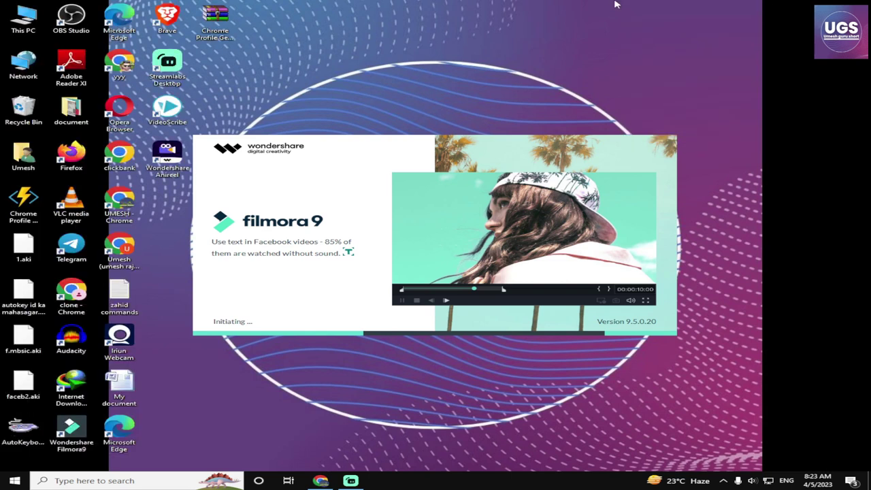
pyautogui.rightClick(615, 4)
pyautogui.click(633, 28)
pyautogui.rightClick(610, 3)
pyautogui.click(643, 29)
pyautogui.rightClick(590, 3)
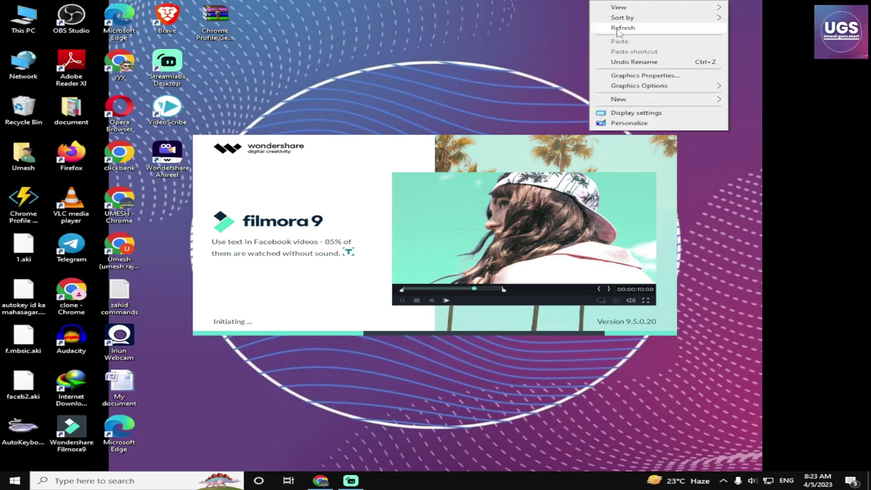
pyautogui.click(612, 27)
pyautogui.rightClick(582, 3)
pyautogui.click(616, 28)
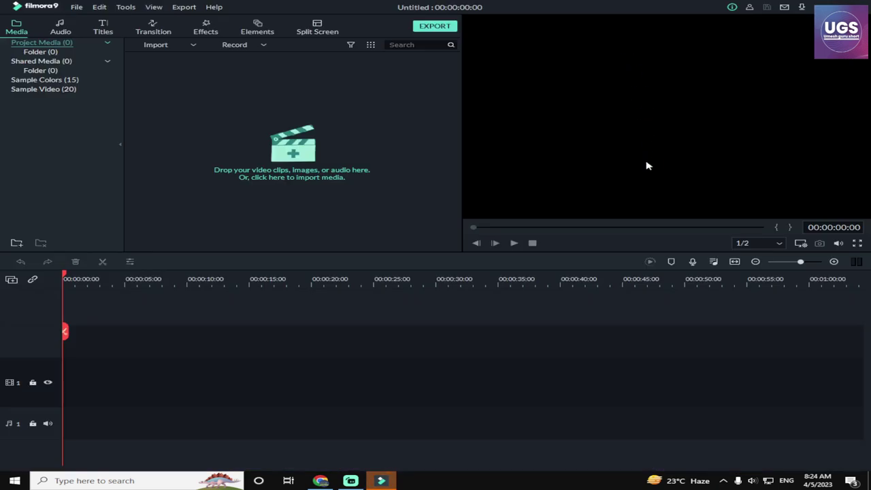
pyautogui.click(271, 161)
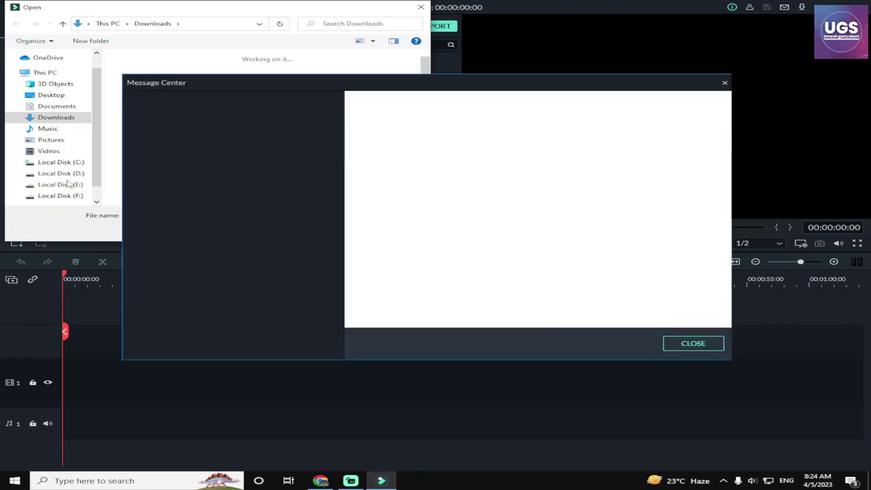
pyautogui.click(720, 83)
pyautogui.click(421, 7)
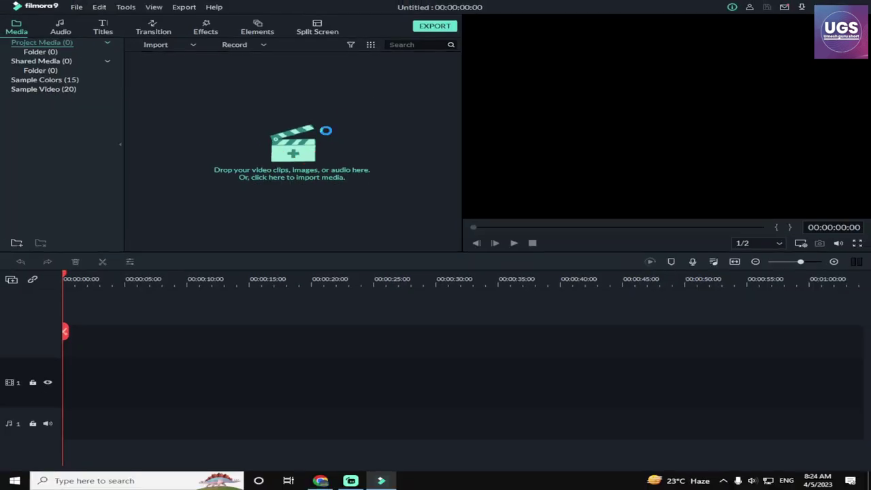
# - Import The.Lion.King.2019.720p.Hindi.English.MoviesFlixPro.in from the move\movie folder on Local Disk (E:) into the project media
pyautogui.click(337, 126)
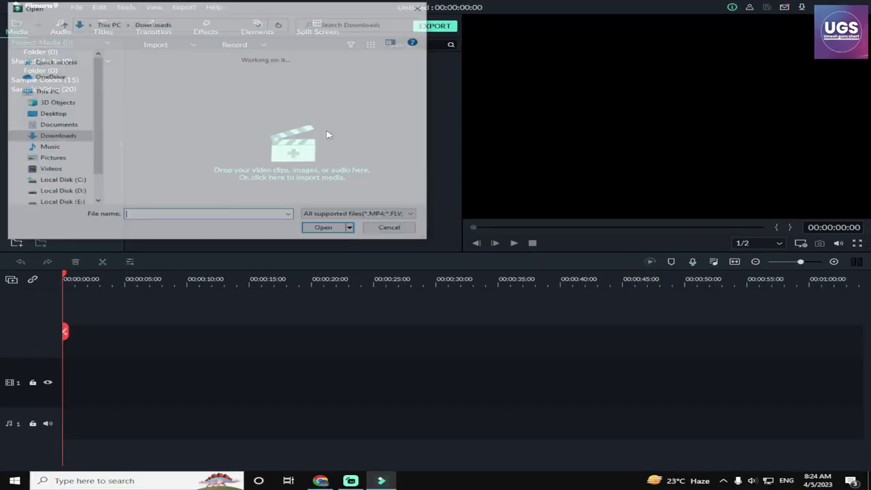
pyautogui.scroll(-1, 81, 198)
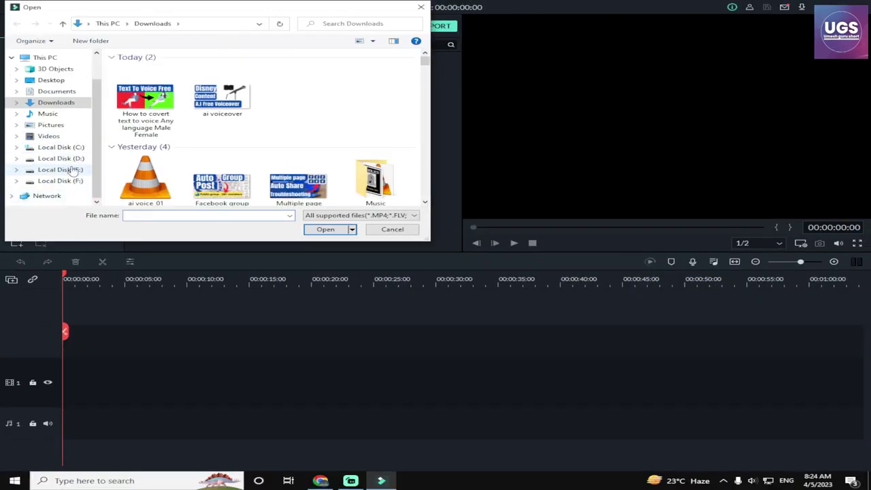
pyautogui.click(69, 169)
pyautogui.doubleClick(136, 147)
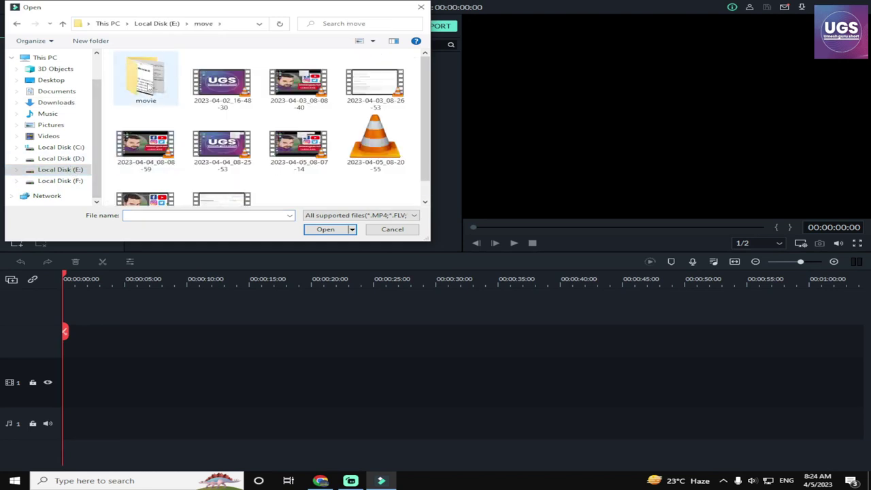
pyautogui.doubleClick(146, 85)
pyautogui.scroll(-3, 147, 163)
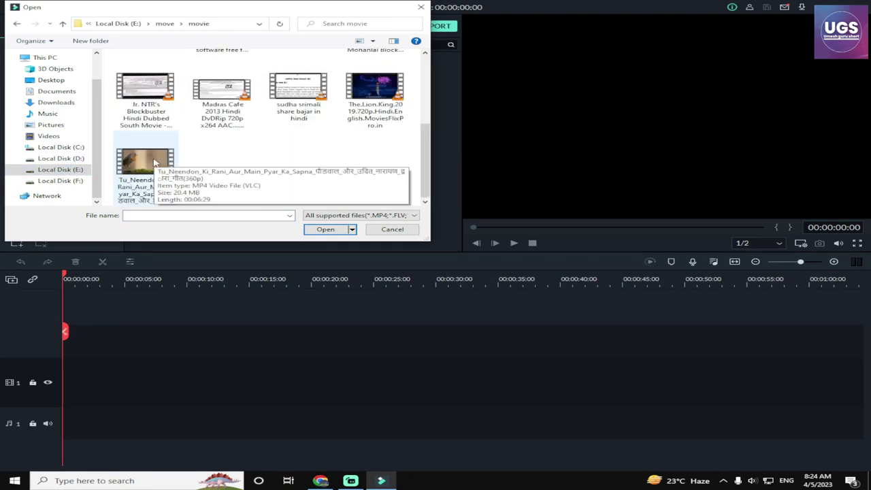
pyautogui.click(374, 95)
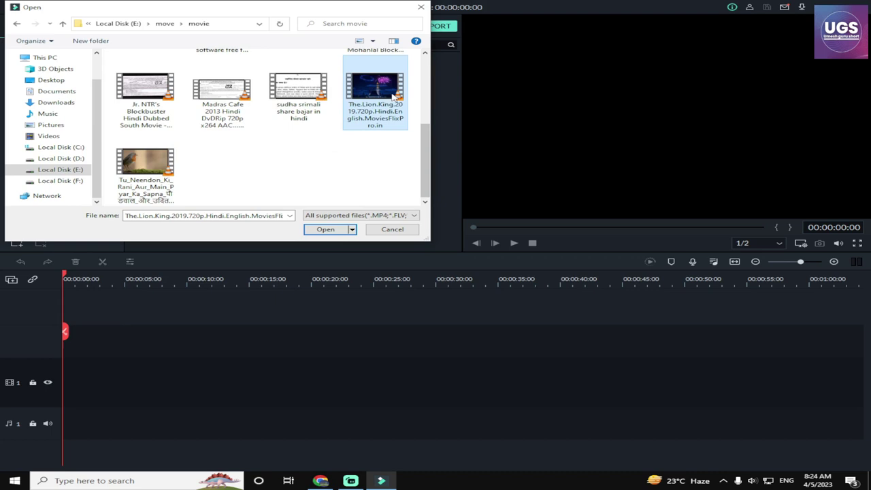
pyautogui.click(326, 229)
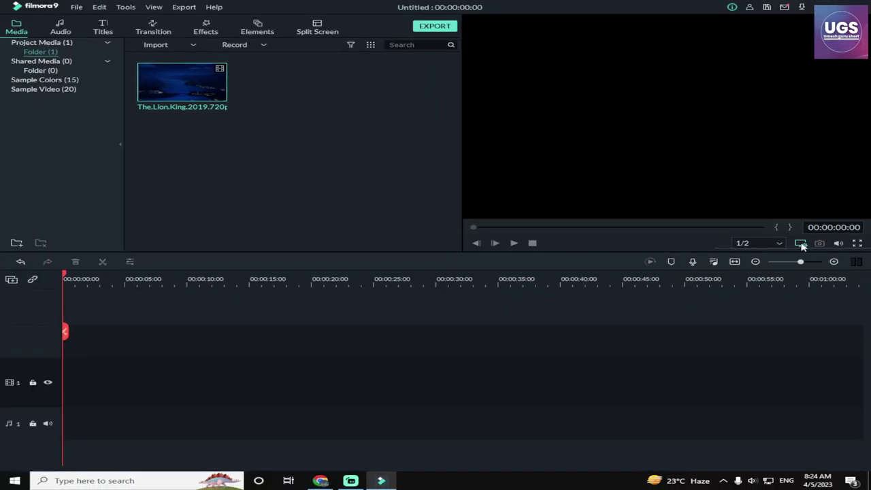
# - Change the project aspect ratio to 1:1 (Instagram) with a 1080 x 1080 resolution at 25 fps
pyautogui.click(766, 243)
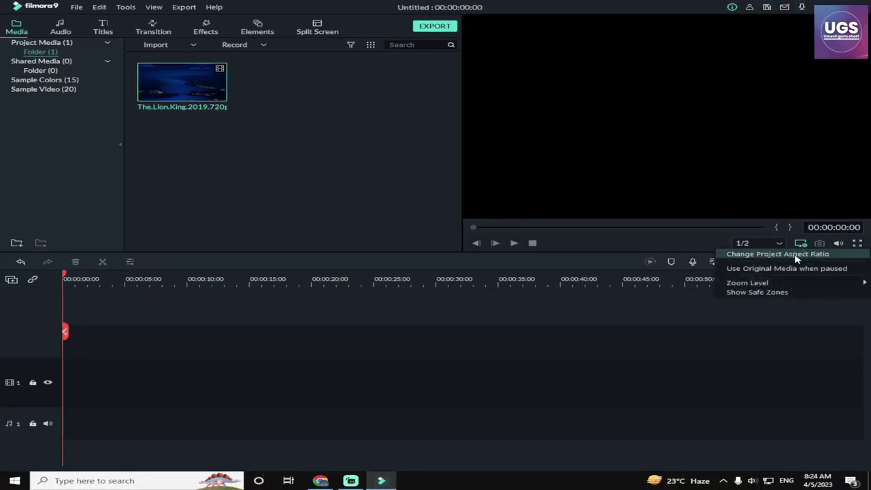
pyautogui.click(794, 256)
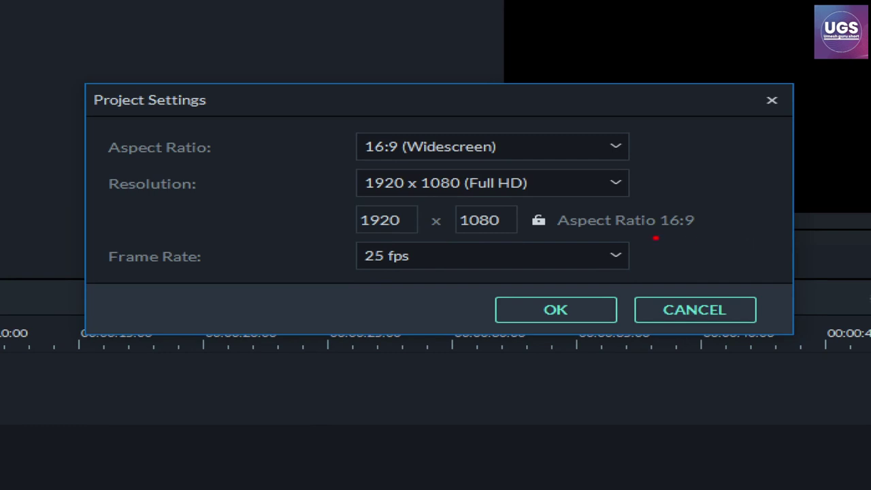
pyautogui.moveTo(656, 238)
pyautogui.mouseDown()
pyautogui.moveTo(704, 237)
pyautogui.moveTo(698, 208)
pyautogui.moveTo(645, 207)
pyautogui.mouseUp()
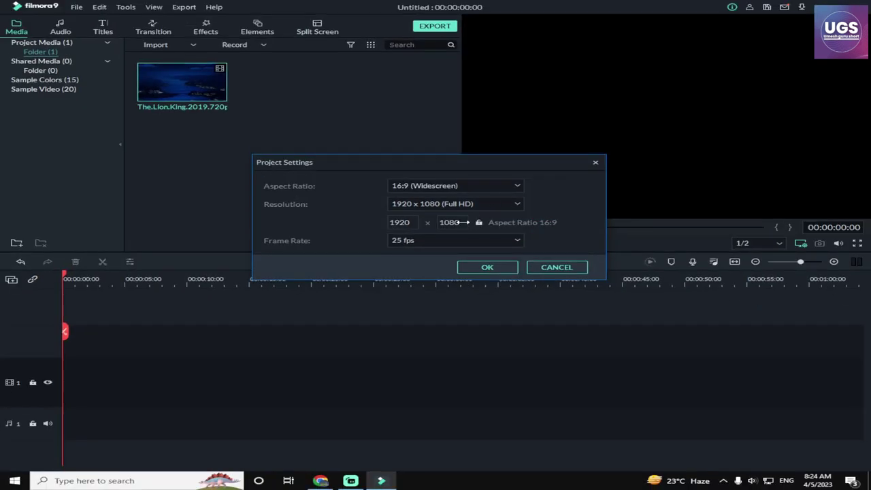
pyautogui.click(427, 191)
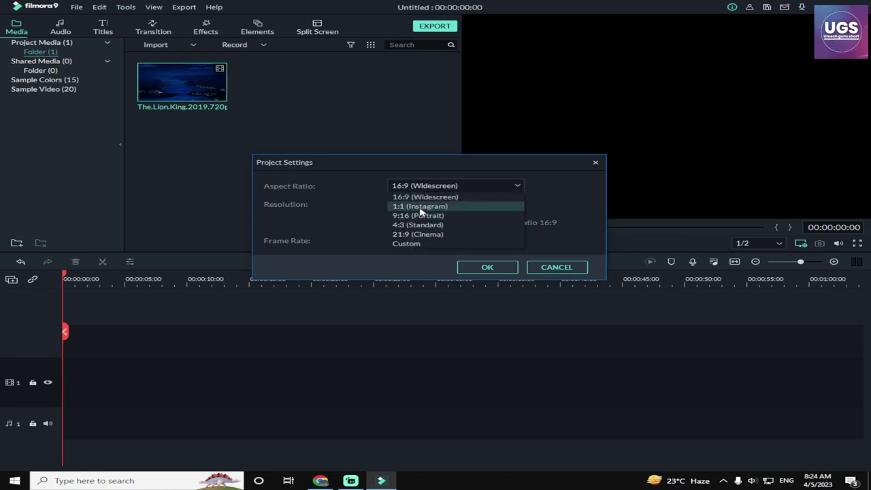
pyautogui.click(429, 207)
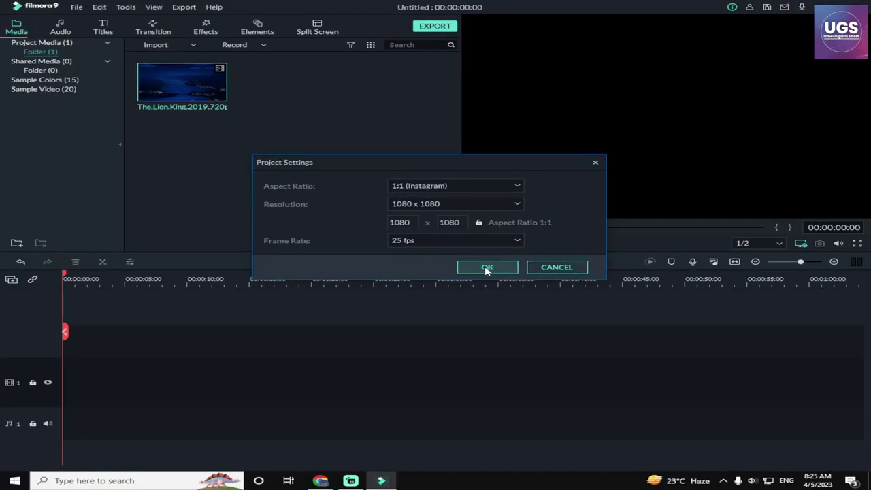
pyautogui.click(437, 321)
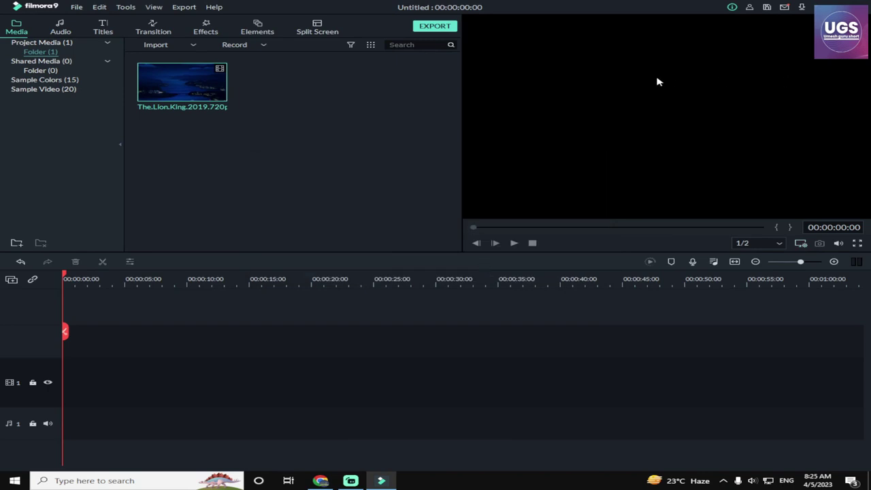
# - Add the Lion King clip to video track 1, keeping the project settings of 1080 x 1080 25fps
pyautogui.click(182, 83)
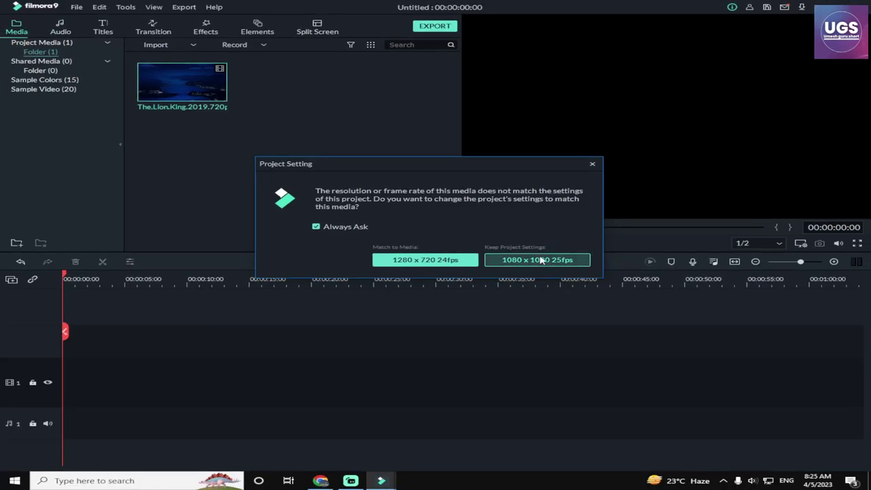
pyautogui.click(541, 260)
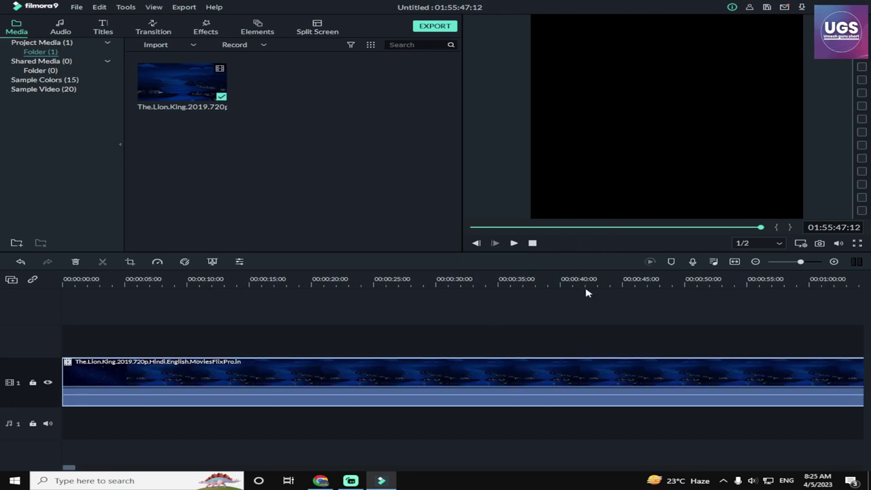
# - Split the Lion King clip at 00:57:53:18 and delete the part before the cut
pyautogui.moveTo(73, 470); pyautogui.dragTo(300, 426)
pyautogui.click(444, 293)
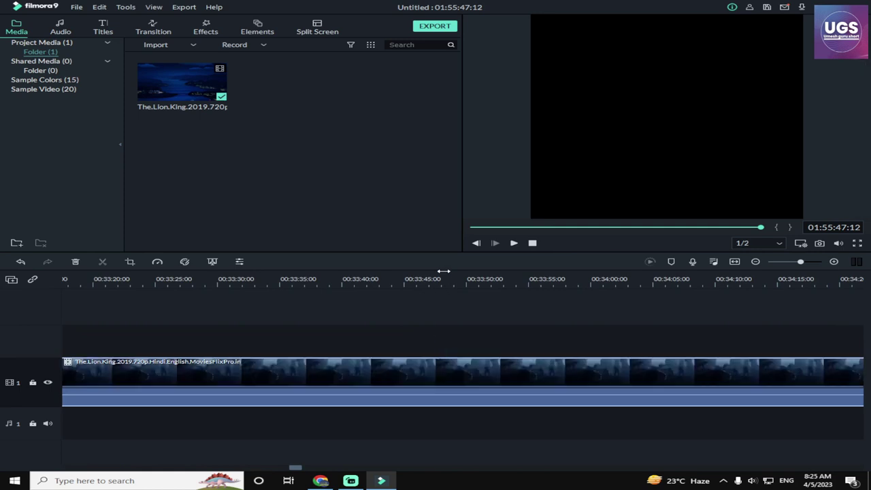
pyautogui.click(595, 228)
pyautogui.click(613, 228)
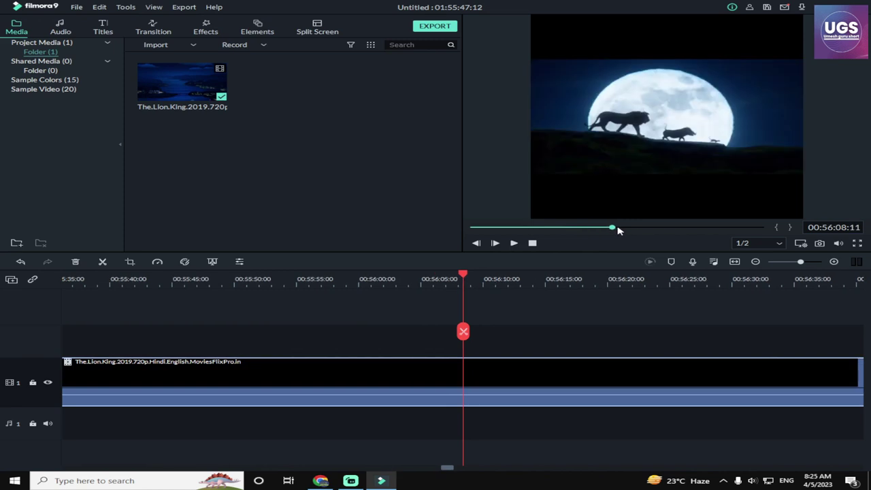
pyautogui.click(623, 230)
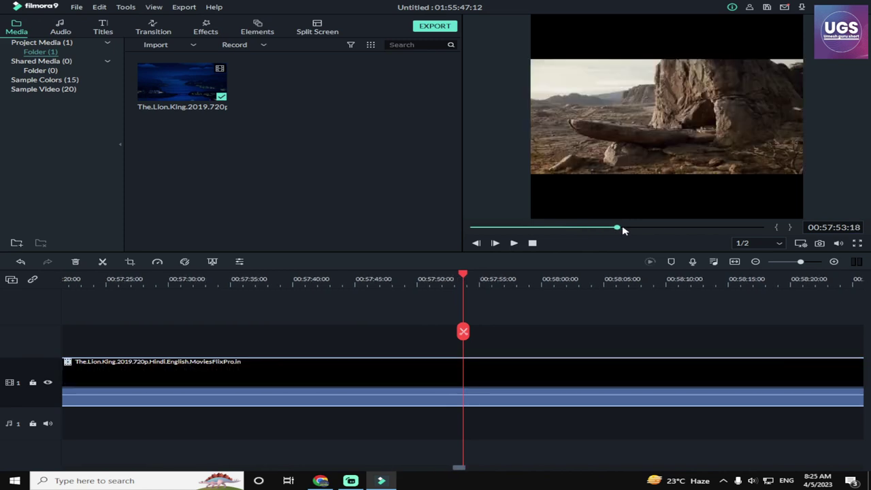
pyautogui.click(463, 331)
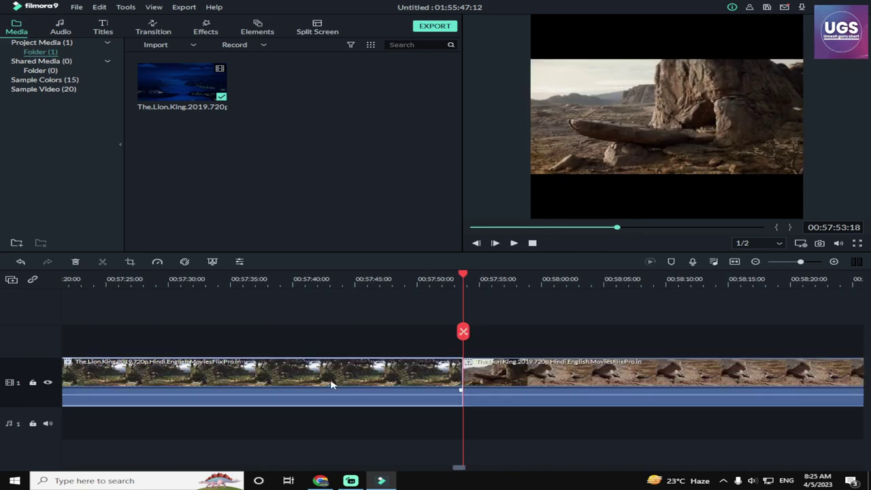
pyautogui.press('Delete')
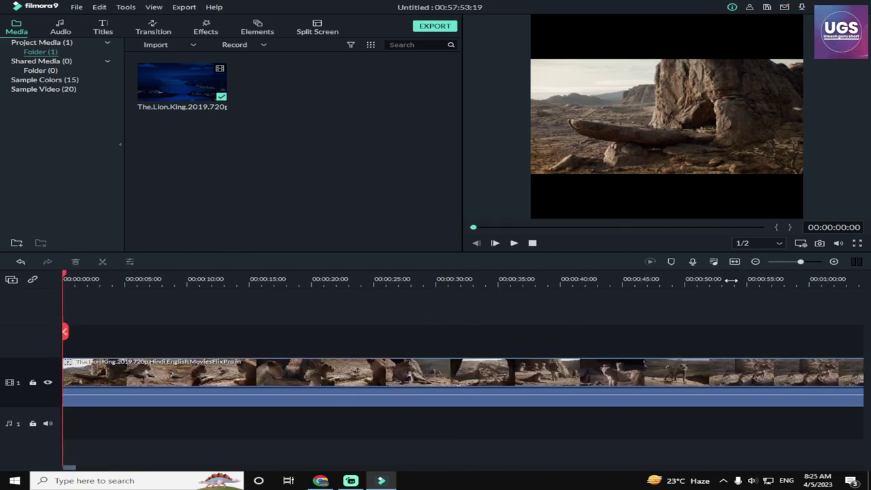
# - Split the remaining clip at 00:05:43:07 and delete everything after the cut
pyautogui.click(505, 279)
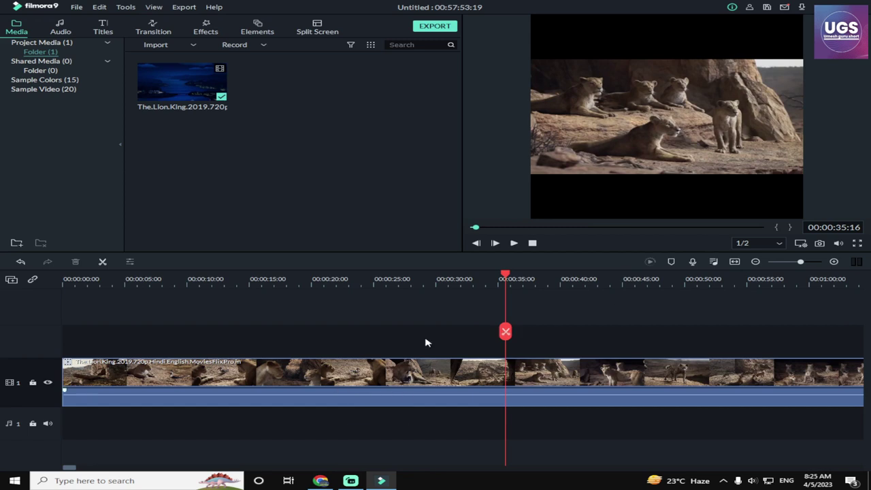
pyautogui.moveTo(801, 262); pyautogui.dragTo(793, 265)
pyautogui.click(689, 279)
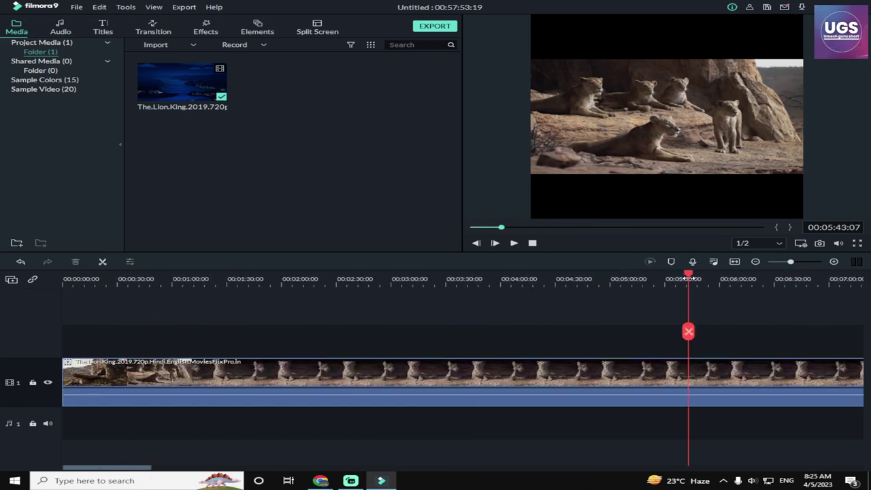
pyautogui.click(688, 331)
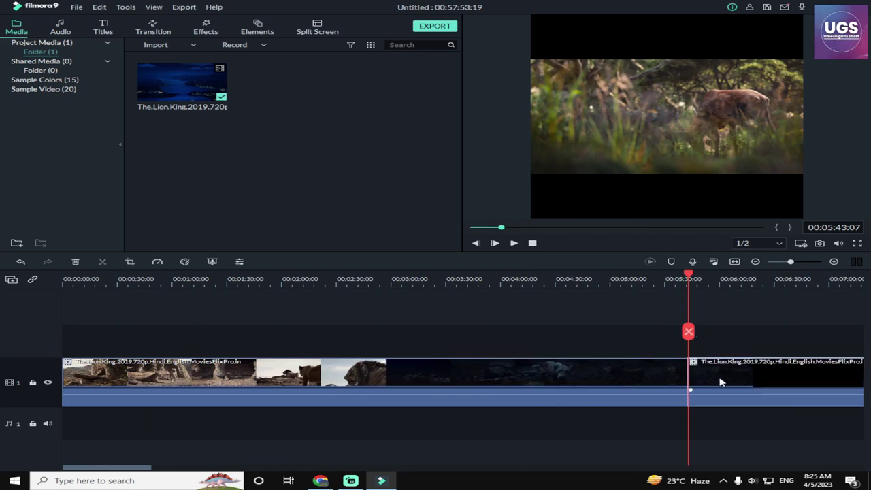
pyautogui.press('Delete')
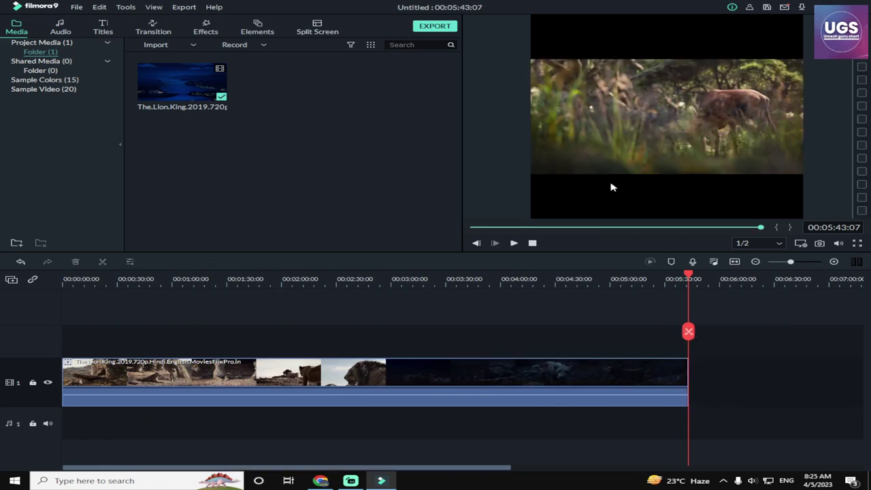
# - Stretch the clip's picture vertically at 00:01:50:19 so it covers the black bars above and below it in the square frame
pyautogui.click(614, 105)
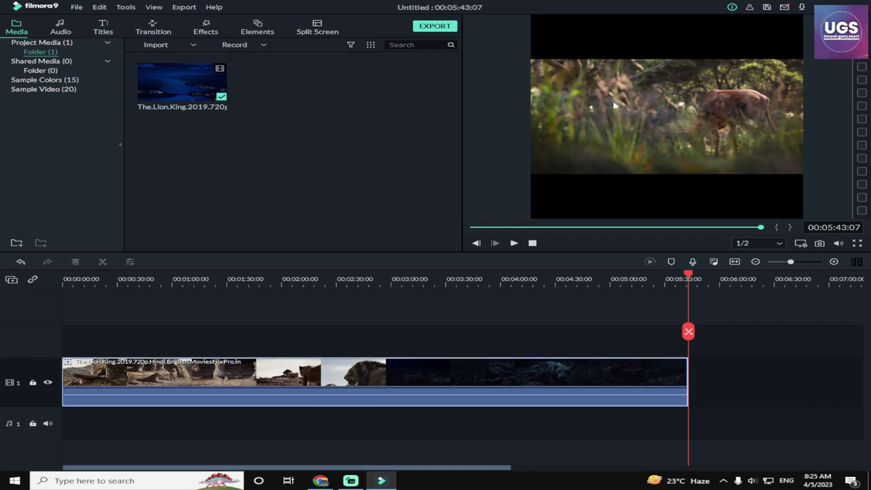
pyautogui.click(264, 279)
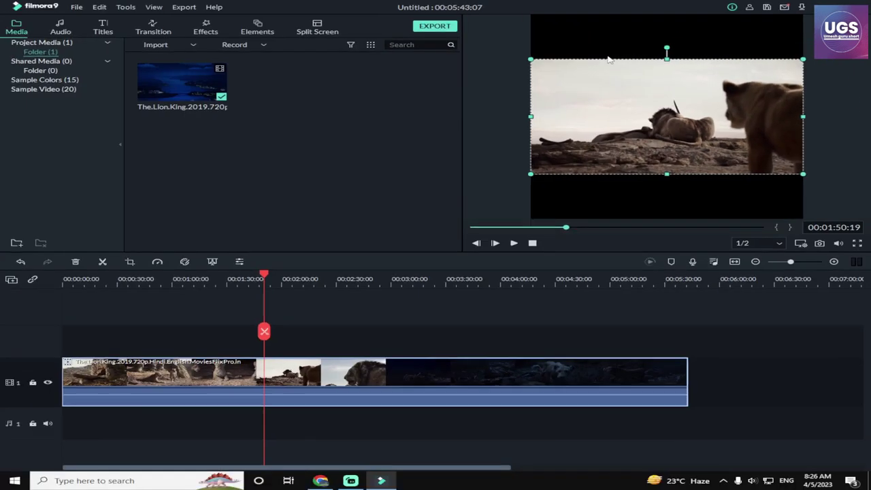
pyautogui.moveTo(669, 60); pyautogui.dragTo(676, 14)
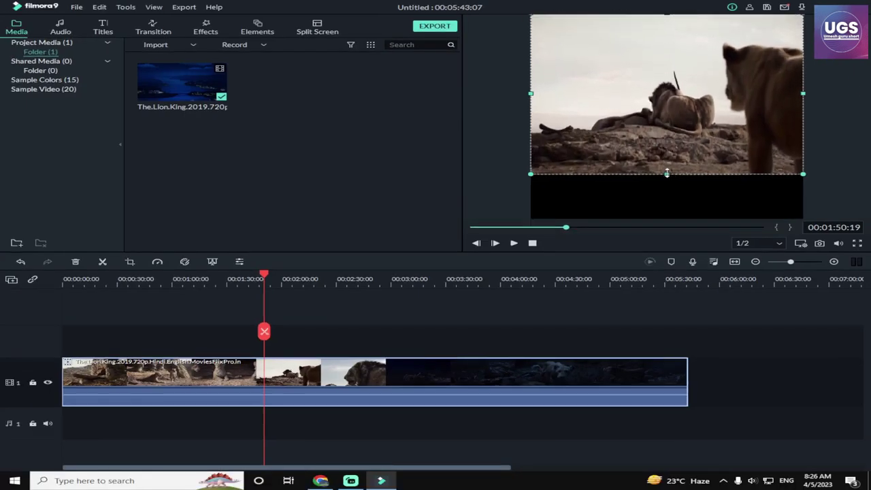
pyautogui.moveTo(667, 174); pyautogui.dragTo(670, 220)
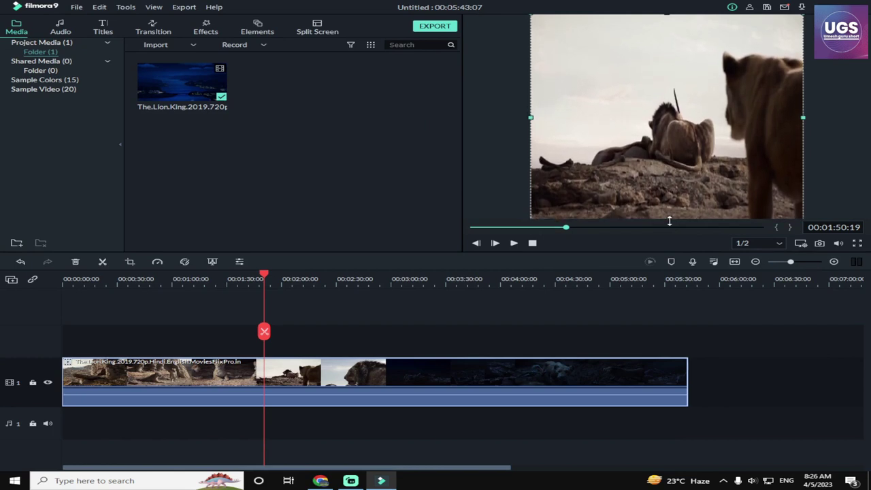
# - Widen the Lion King clip's picture and shift it left in the frame, leaving an empty vertical strip along the right
pyautogui.moveTo(531, 117); pyautogui.dragTo(483, 117)
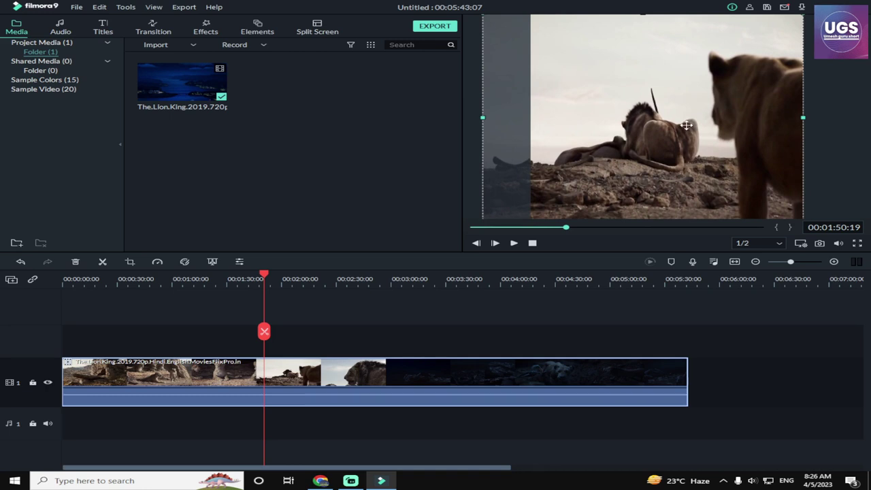
pyautogui.moveTo(687, 125); pyautogui.dragTo(610, 118)
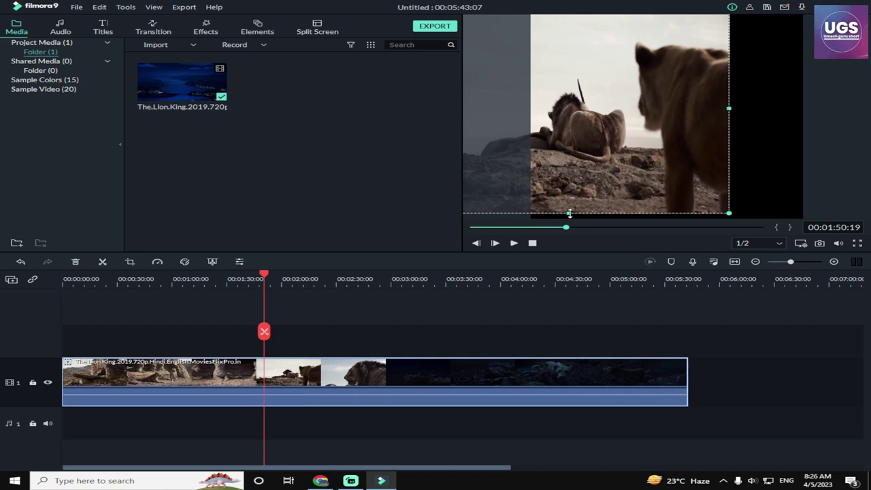
pyautogui.moveTo(569, 214); pyautogui.dragTo(569, 218)
pyautogui.moveTo(680, 135); pyautogui.dragTo(656, 132)
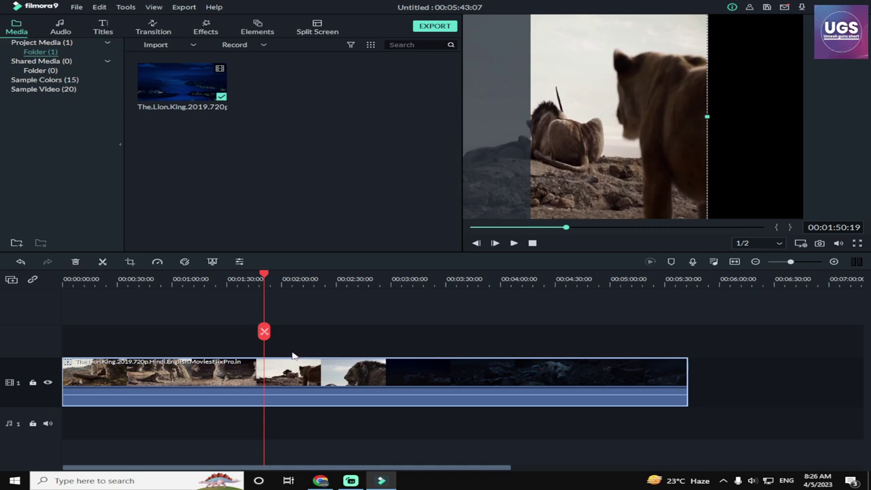
pyautogui.click(474, 228)
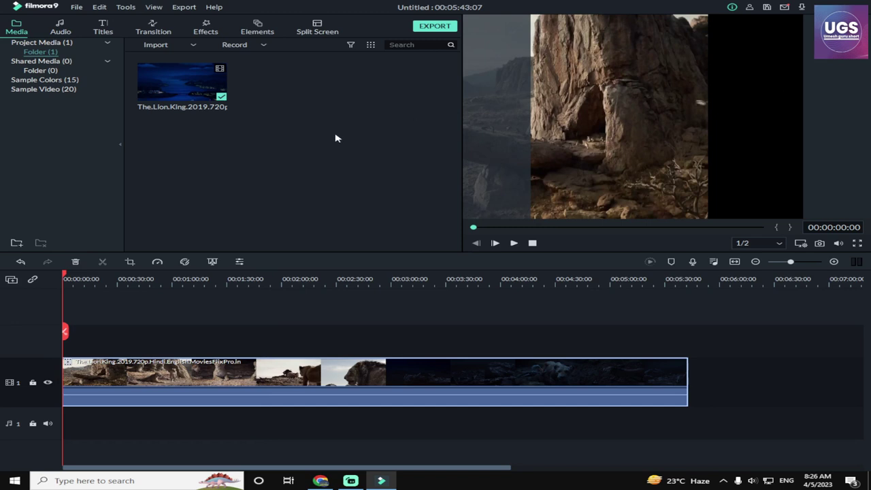
# - Import the video VID_20230330_115236 from Local Disk (F:) into the project media
pyautogui.doubleClick(239, 180)
pyautogui.click(65, 186)
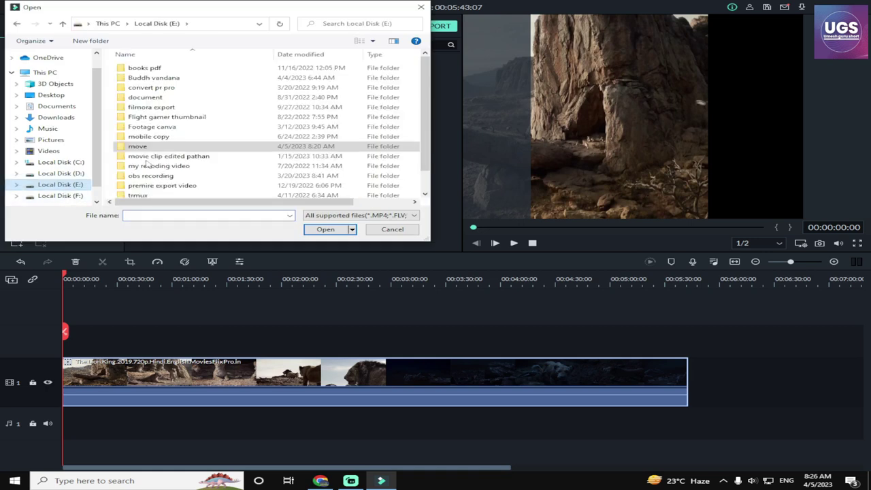
pyautogui.click(80, 194)
pyautogui.scroll(-5, 270, 139)
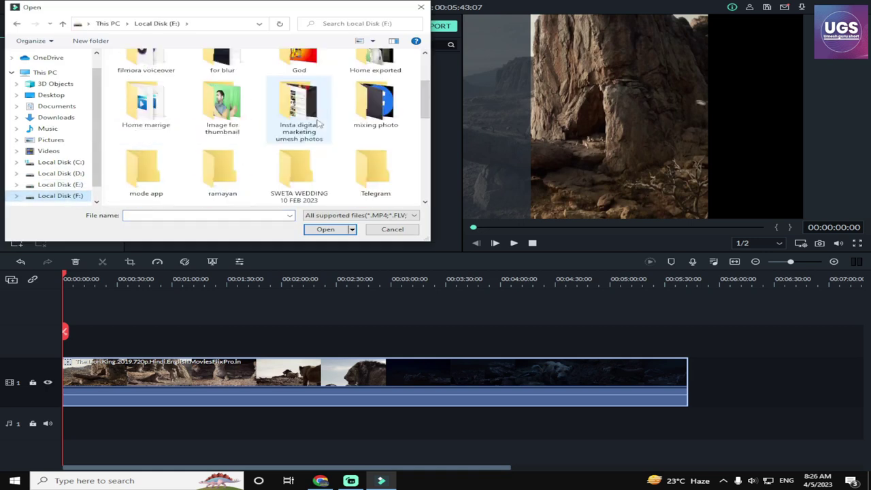
pyautogui.scroll(-3, 271, 139)
pyautogui.click(299, 114)
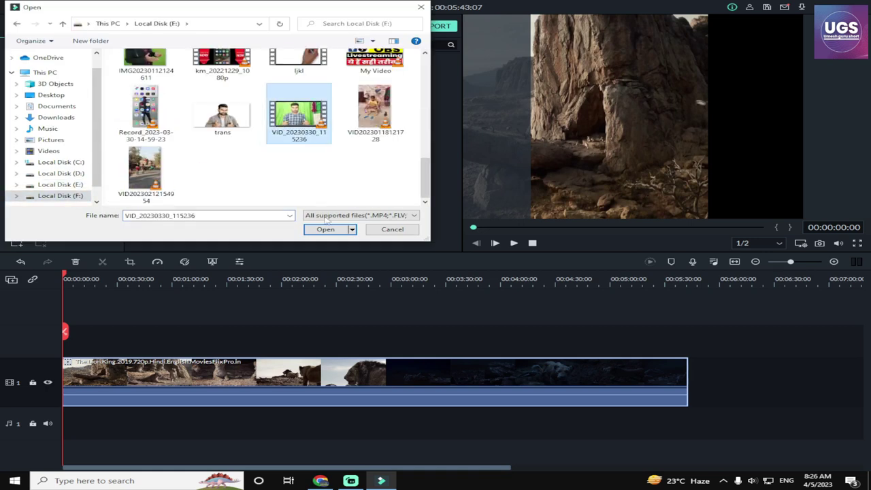
pyautogui.click(325, 230)
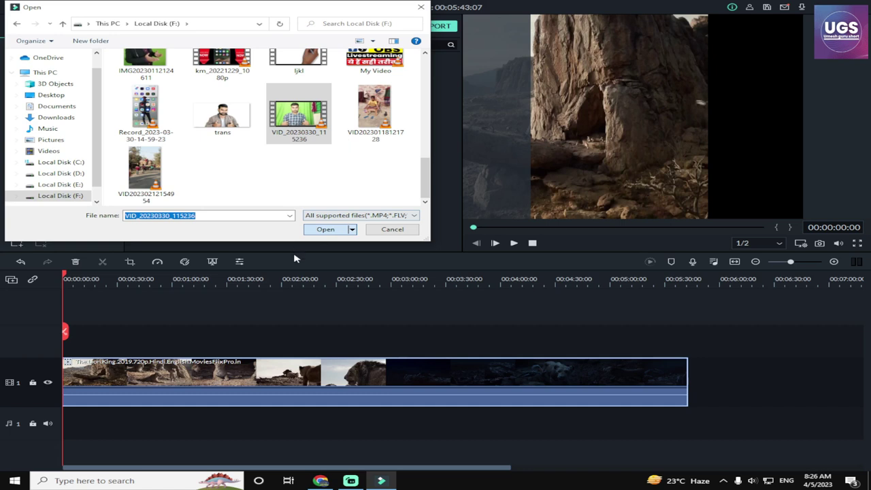
pyautogui.click(309, 229)
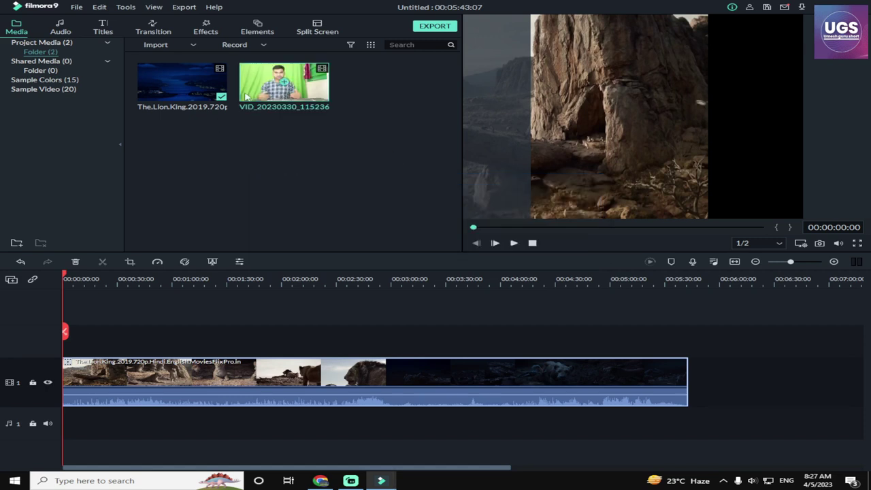
# - Place VID_20230330_115236 on video track 2, above the Lion King clip, at the start of the timeline
pyautogui.click(45, 347)
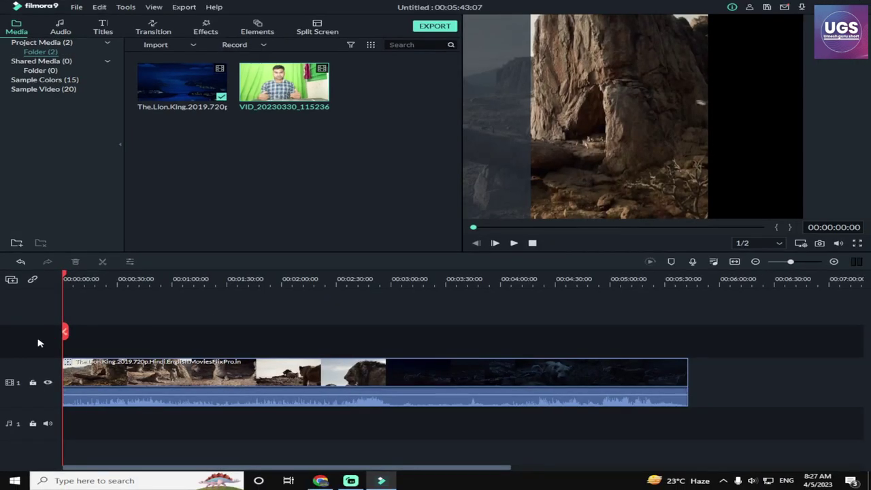
pyautogui.rightClick(39, 343)
pyautogui.click(49, 346)
pyautogui.moveTo(284, 85); pyautogui.dragTo(82, 336)
# - Split the presenter clip on track 2 at 00:00:46:00 and delete the part before the cut
pyautogui.click(618, 281)
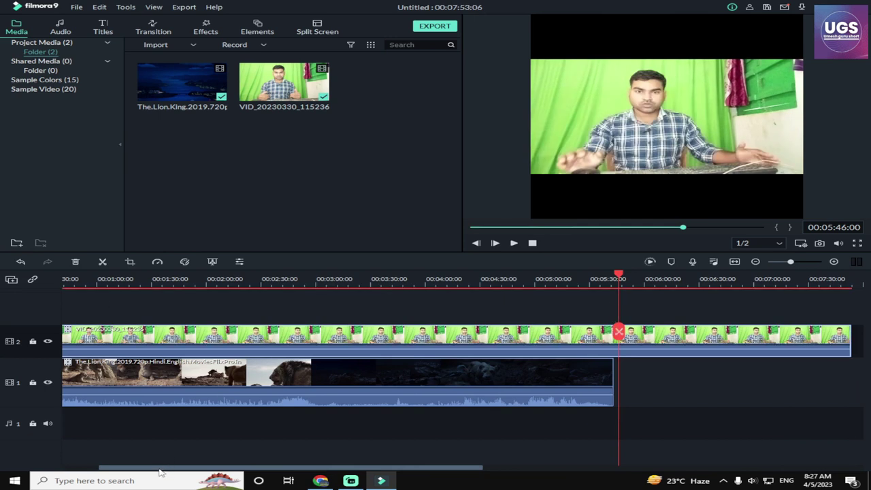
pyautogui.moveTo(161, 472); pyautogui.dragTo(113, 471)
pyautogui.click(145, 285)
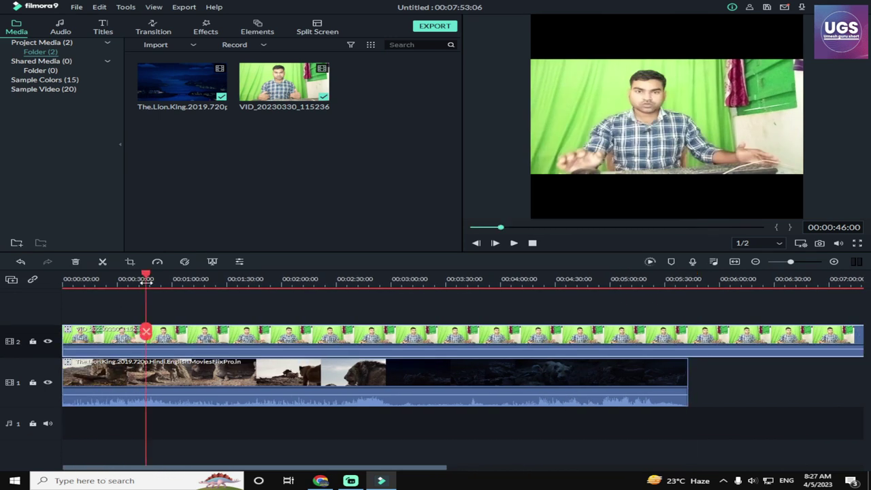
pyautogui.click(146, 332)
pyautogui.click(124, 344)
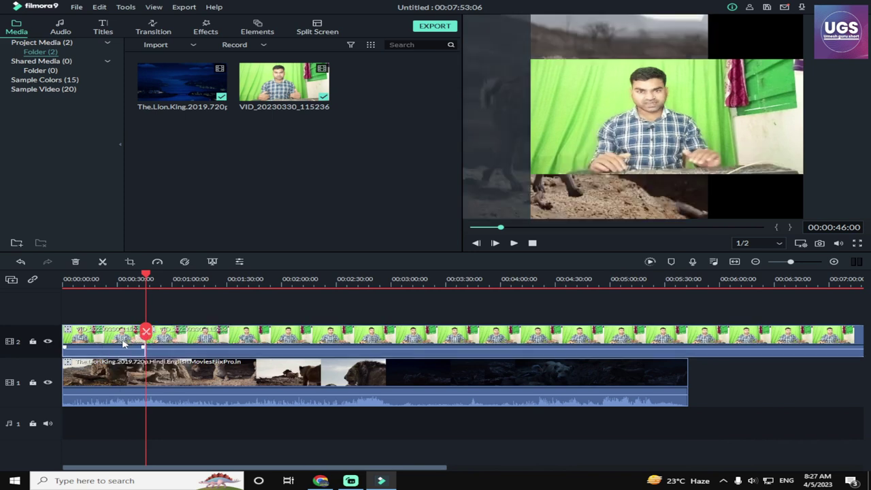
pyautogui.press('Delete')
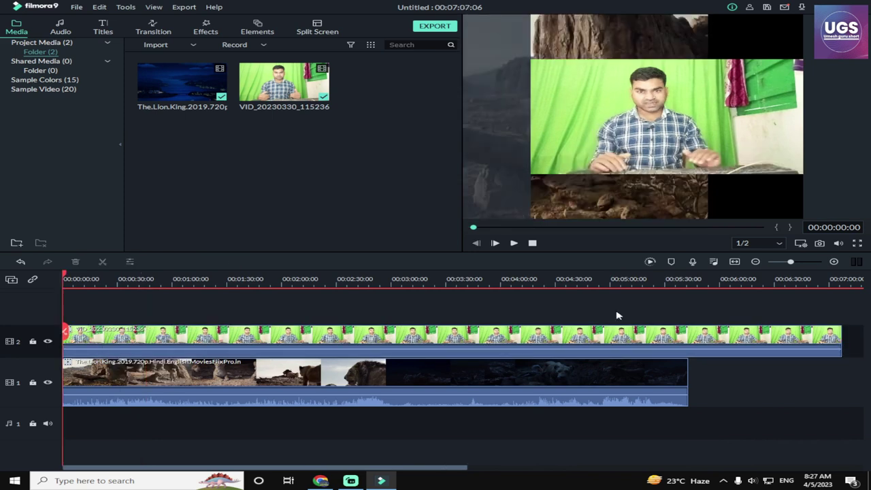
# - Split the presenter clip at 00:05:42:23, by the end of the Lion King clip, and delete everything after the cut
pyautogui.click(695, 280)
pyautogui.click(671, 375)
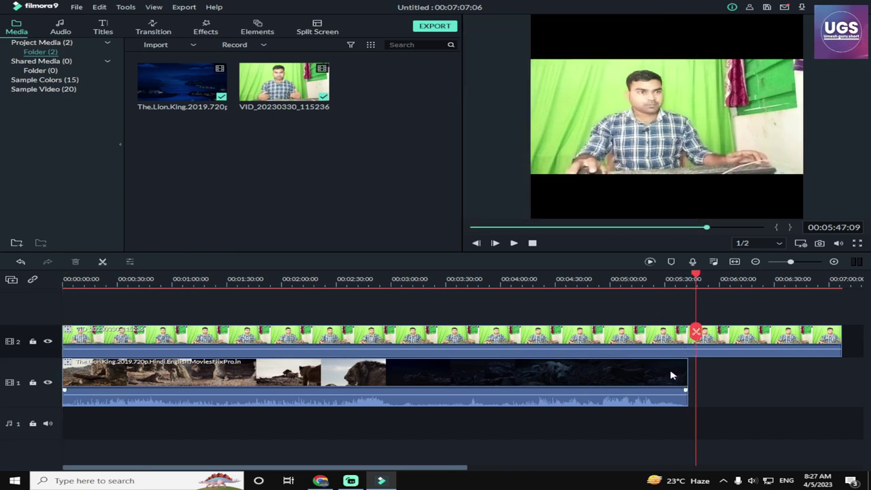
pyautogui.moveTo(696, 335); pyautogui.dragTo(687, 335)
pyautogui.click(688, 332)
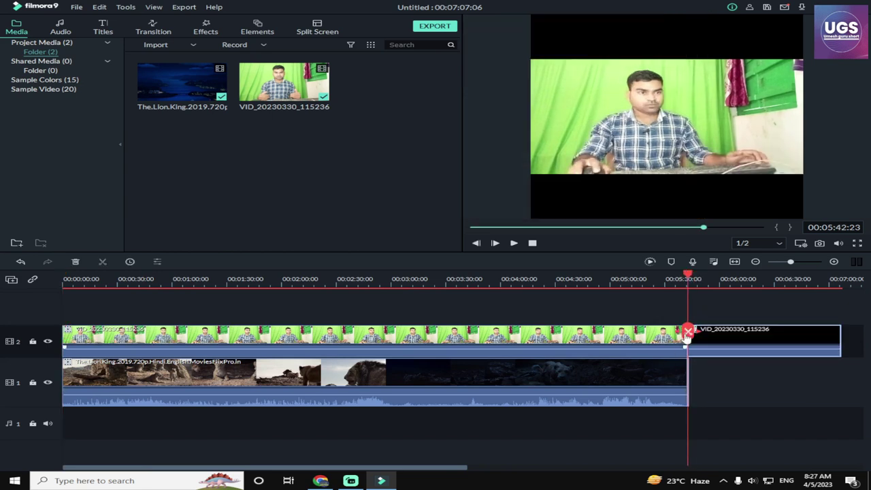
pyautogui.click(707, 340)
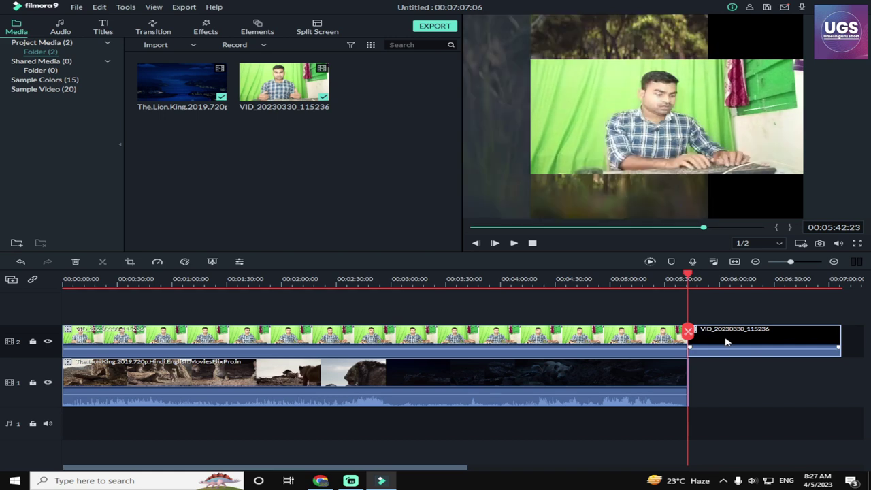
pyautogui.press('Delete')
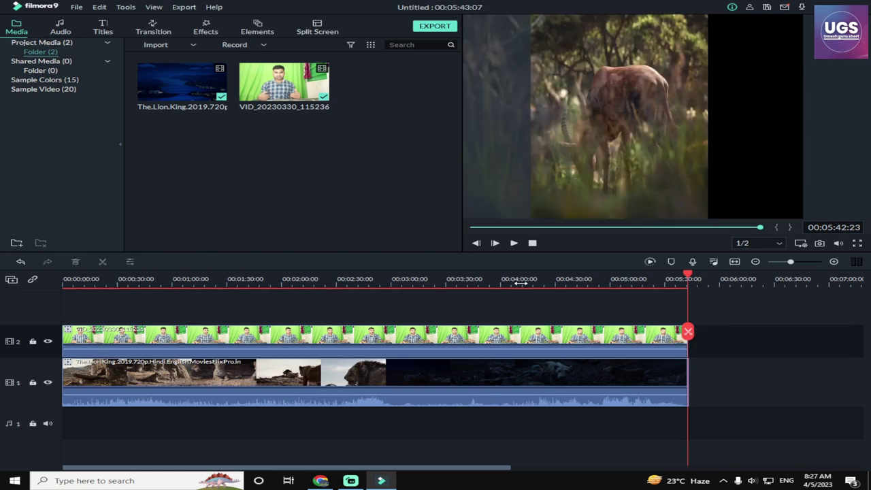
# - Narrow the presenter clip's picture from its left side at 00:04:11:06, keeping it against the right edge of the frame
pyautogui.click(519, 283)
pyautogui.click(565, 330)
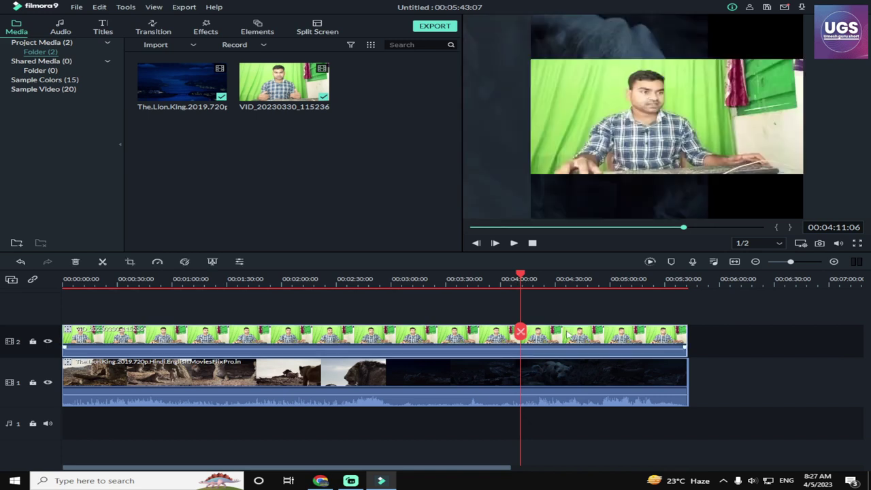
pyautogui.click(643, 112)
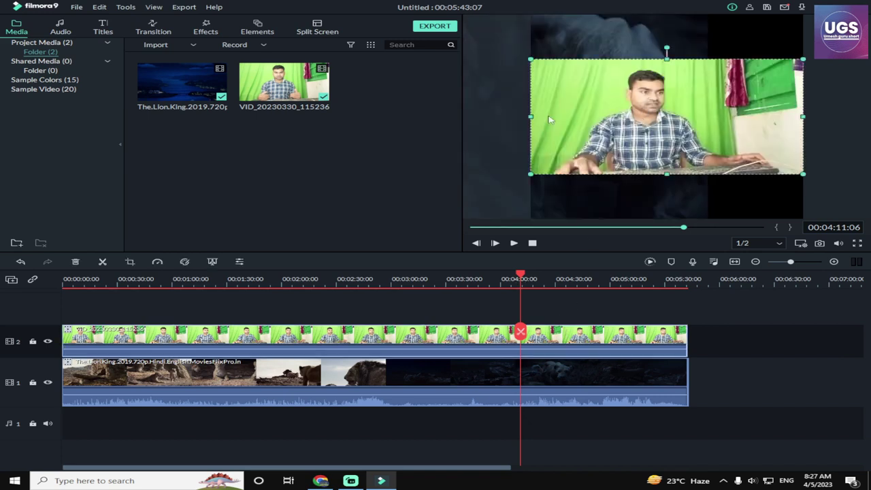
pyautogui.moveTo(529, 117); pyautogui.dragTo(713, 117)
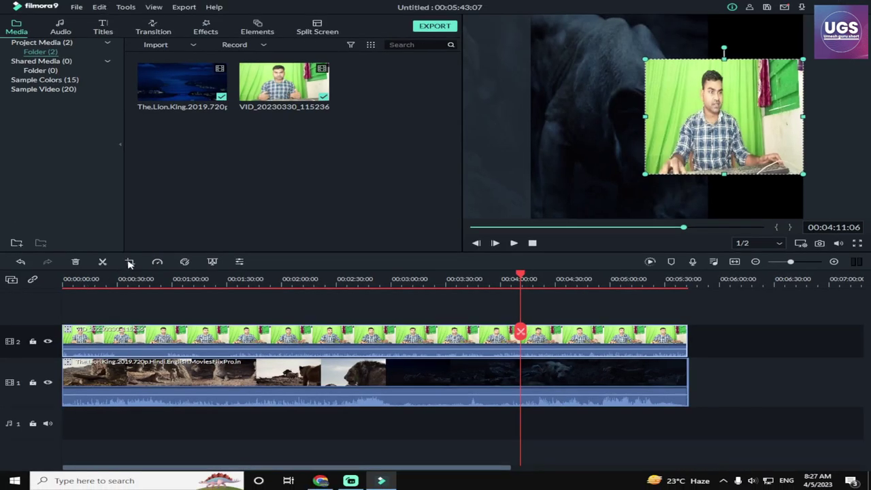
# - Crop the presenter clip to a custom 1020 x 1080 area and reshape its picture to fill the strip along the frame's right side
pyautogui.click(130, 262)
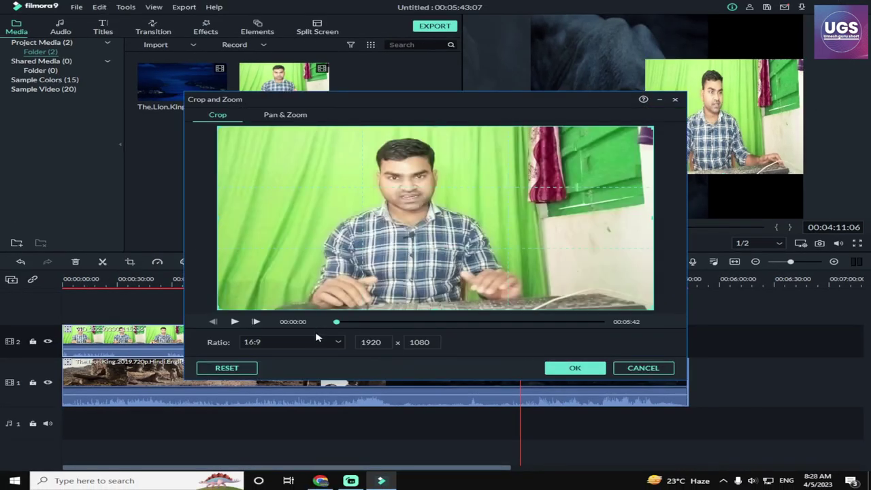
pyautogui.click(275, 347)
pyautogui.click(273, 402)
pyautogui.moveTo(214, 216); pyautogui.dragTo(295, 217)
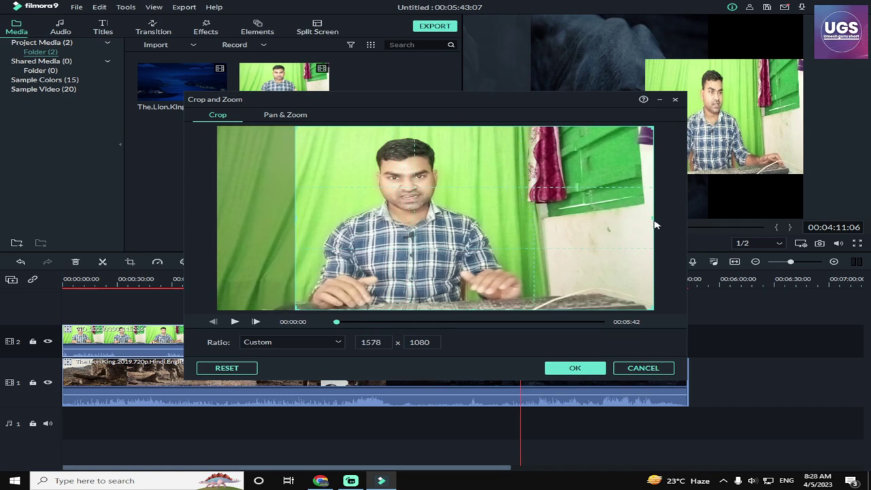
pyautogui.moveTo(655, 225); pyautogui.dragTo(526, 234)
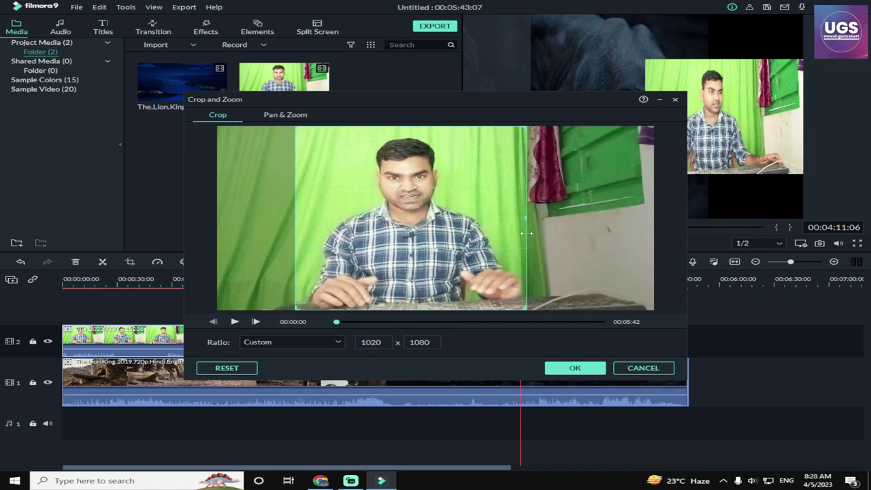
pyautogui.click(569, 367)
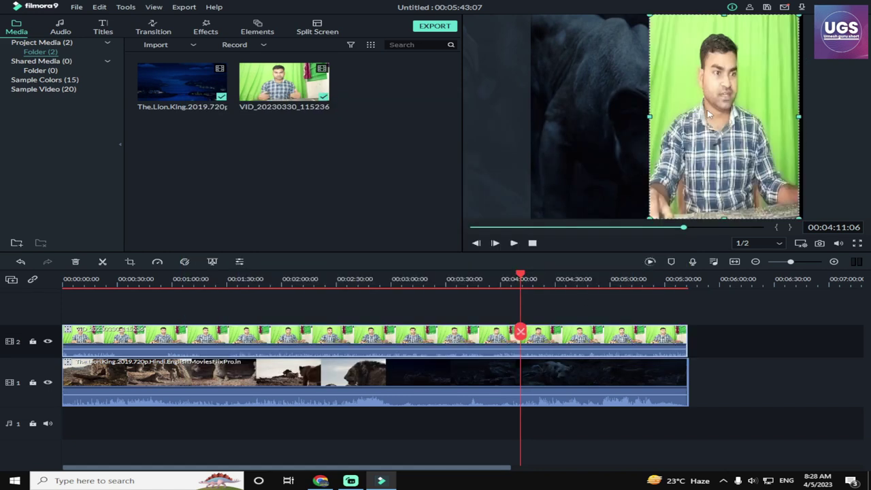
pyautogui.moveTo(800, 116); pyautogui.dragTo(847, 116)
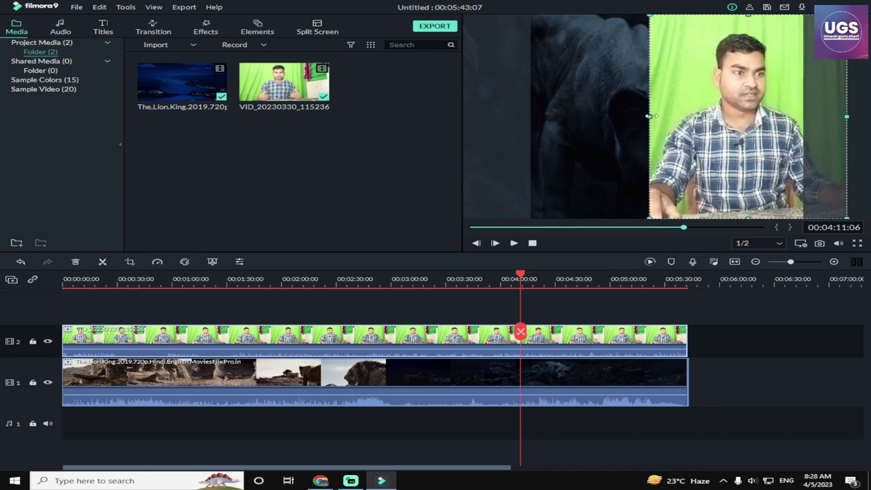
pyautogui.moveTo(649, 116); pyautogui.dragTo(718, 119)
# - Widen the Lion King clip's picture at 00:02:16:00 until it meets the presenter's left edge, closing the black gap
pyautogui.click(311, 279)
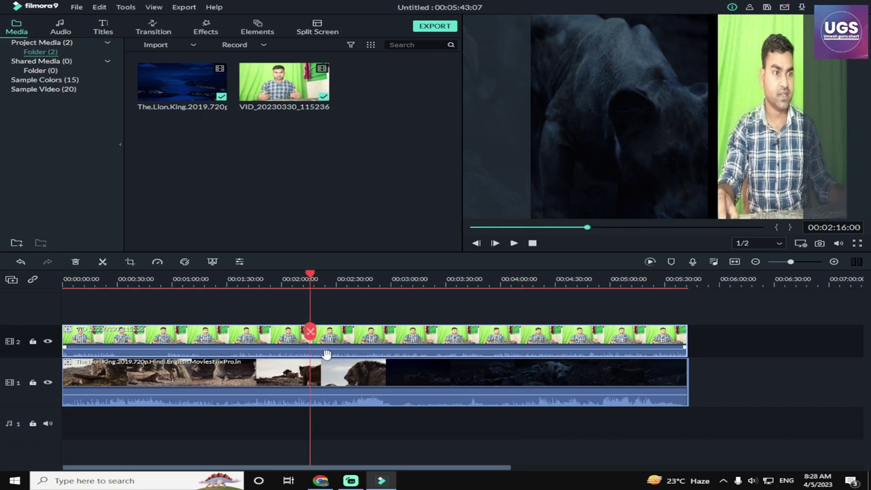
pyautogui.doubleClick(333, 377)
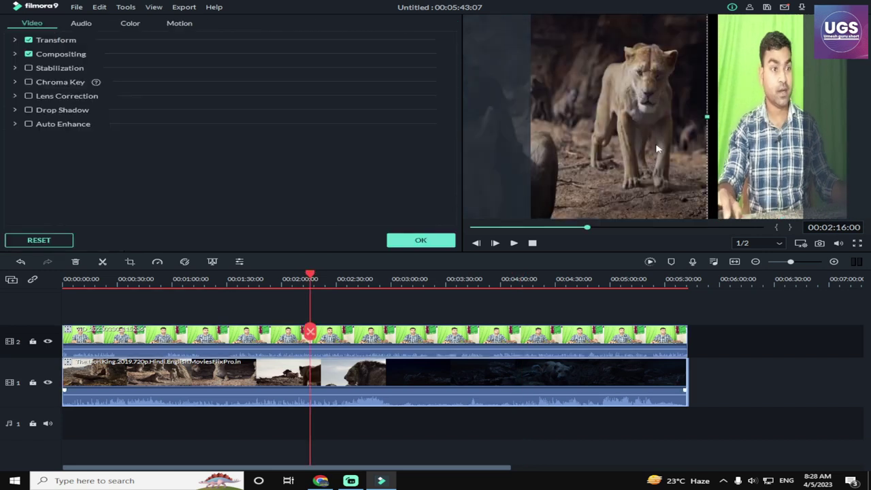
pyautogui.moveTo(708, 116); pyautogui.dragTo(716, 117)
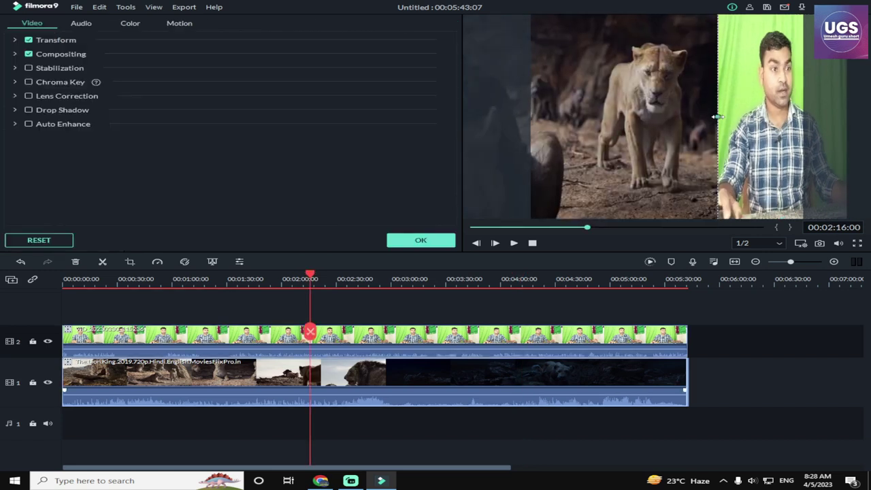
pyautogui.click(771, 105)
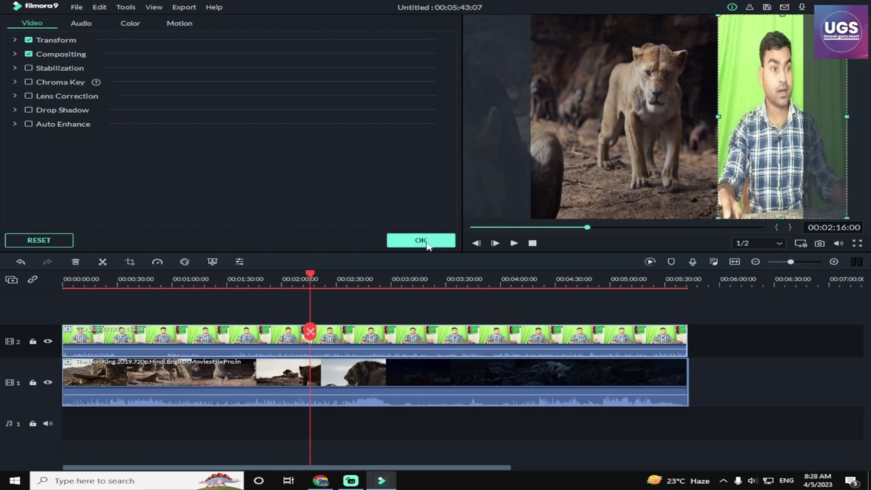
pyautogui.click(421, 240)
# - Check the side-by-side layout at the start of the timeline, at 00:02:55:05 and at 00:01:53:21
pyautogui.click(474, 230)
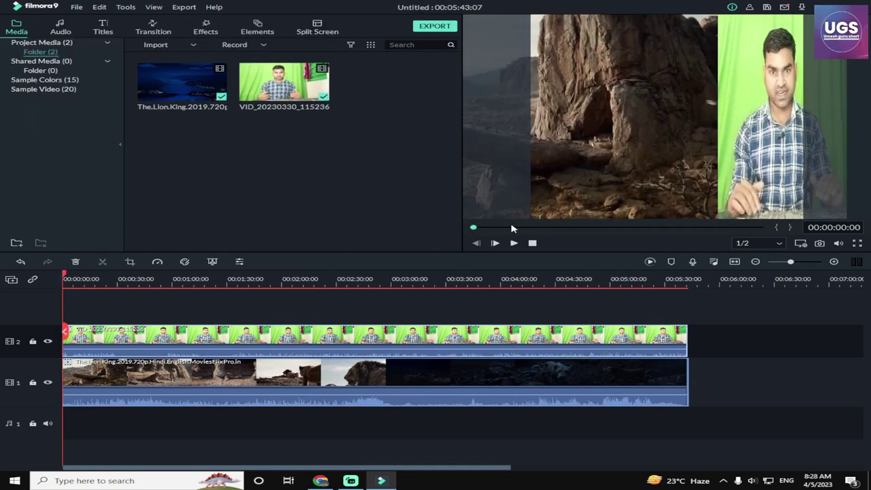
pyautogui.click(772, 100)
pyautogui.click(382, 281)
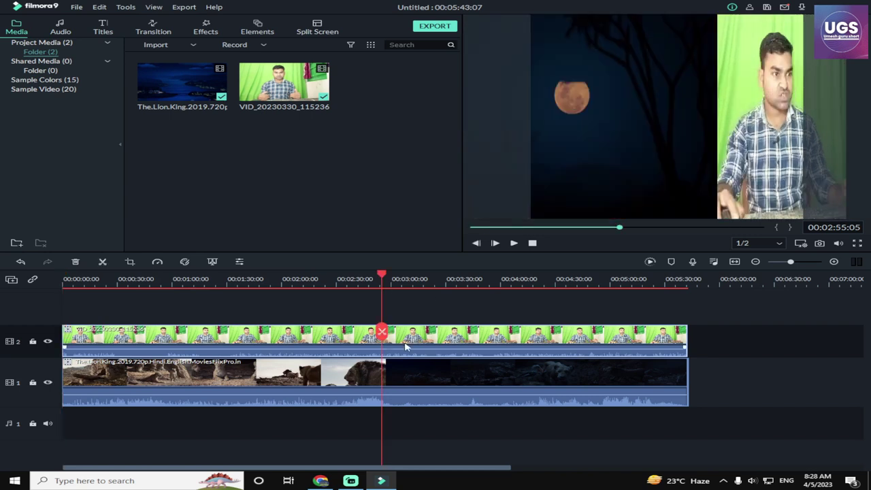
pyautogui.rightClick(406, 347)
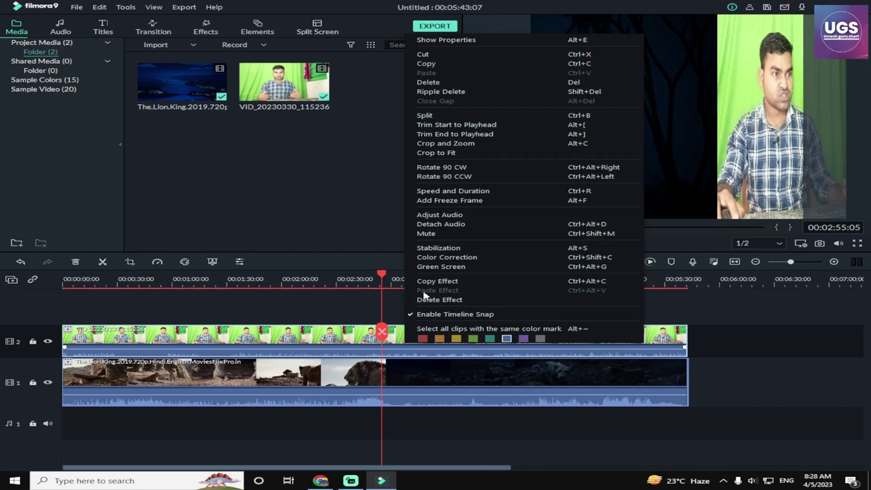
pyautogui.click(203, 392)
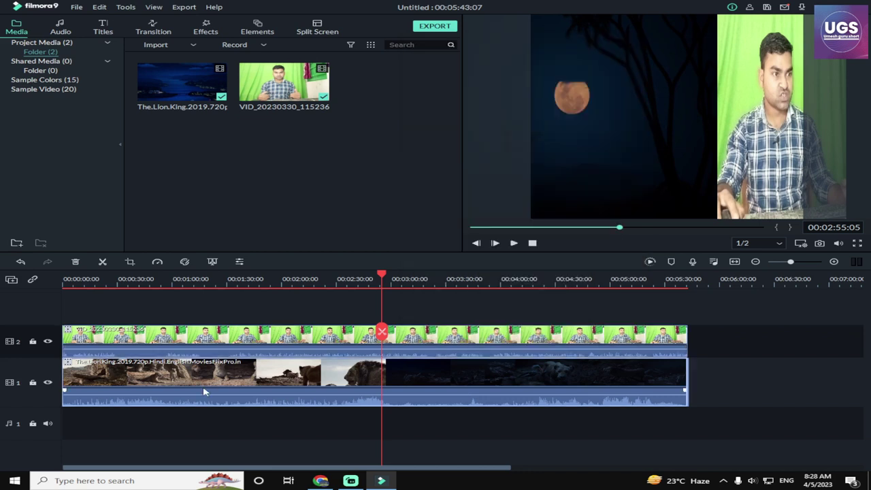
pyautogui.doubleClick(205, 393)
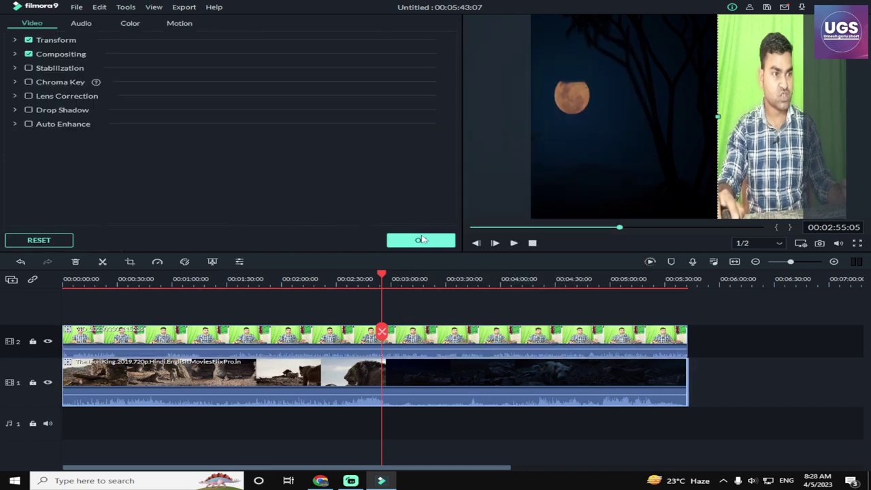
pyautogui.click(420, 241)
pyautogui.click(270, 280)
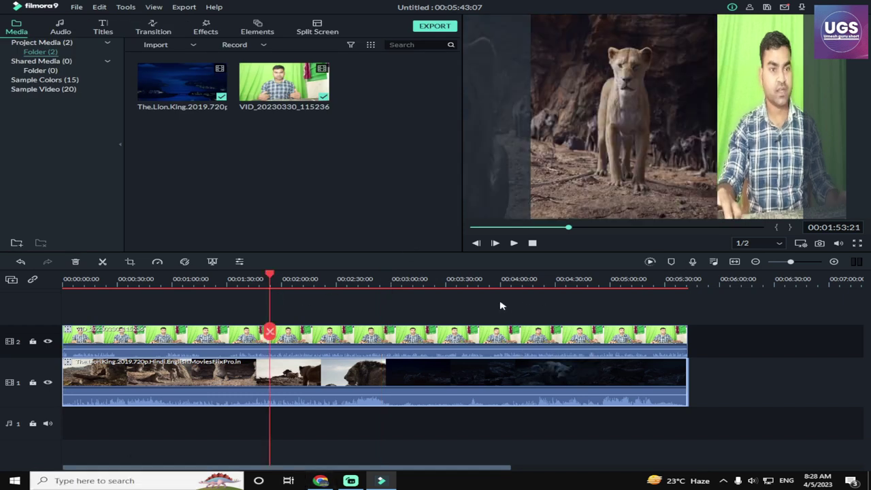
# - Lower the presenter clip's audio volume to -17.48 dB
pyautogui.rightClick(434, 340)
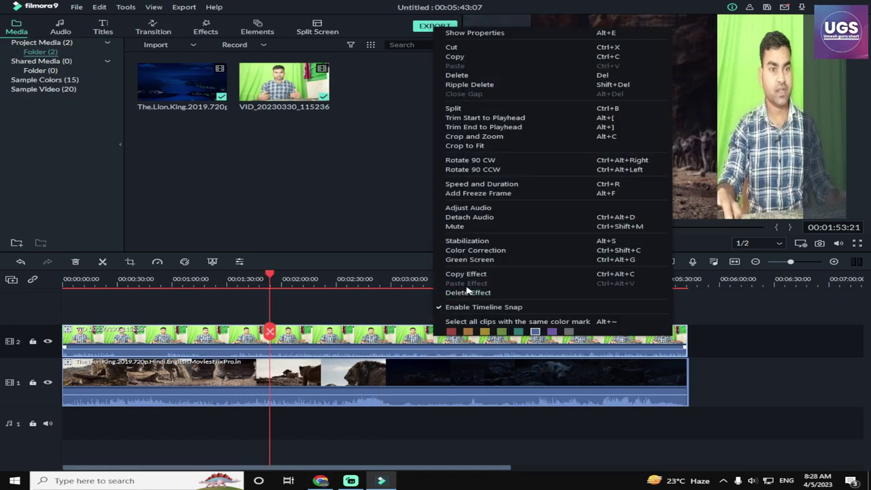
pyautogui.doubleClick(355, 338)
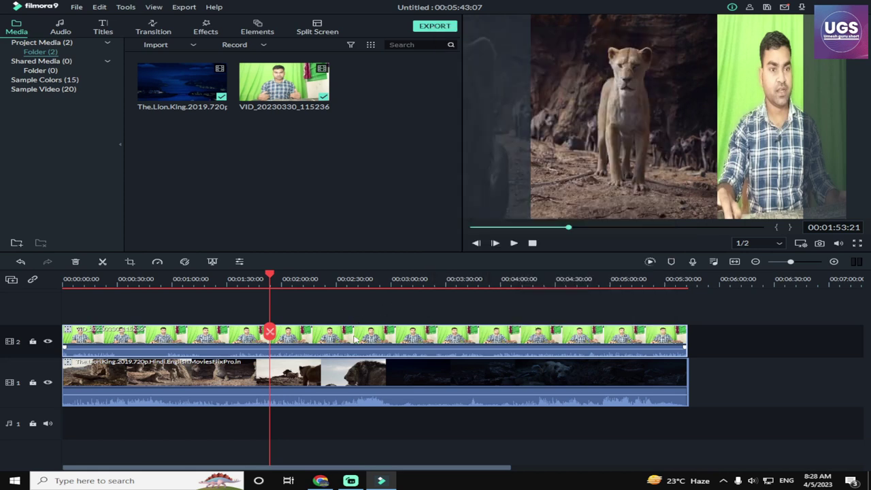
pyautogui.rightClick(355, 338)
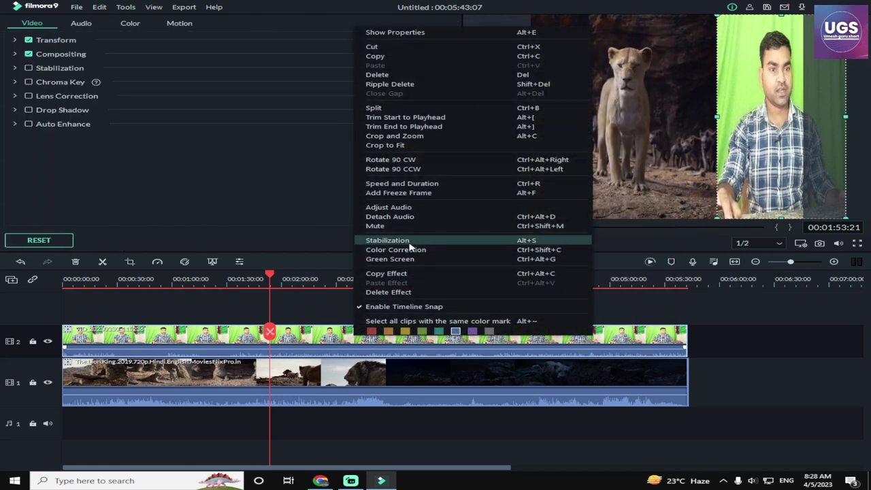
pyautogui.click(399, 207)
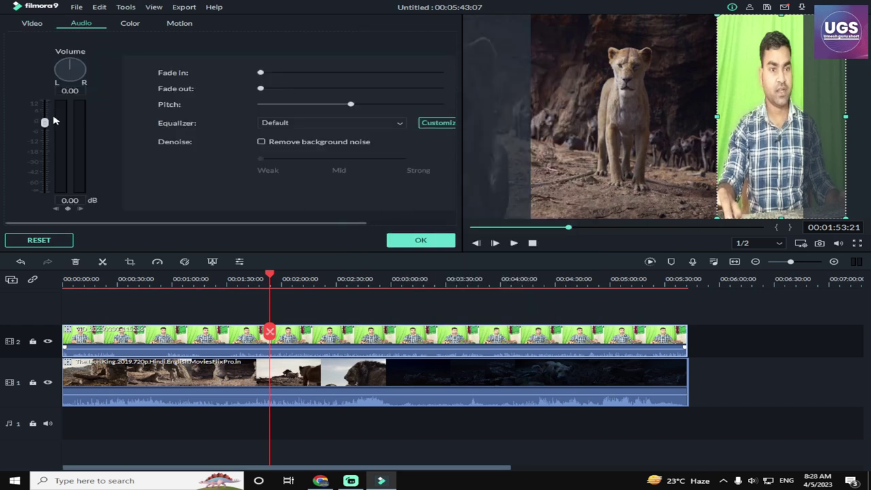
pyautogui.moveTo(54, 120); pyautogui.dragTo(51, 154)
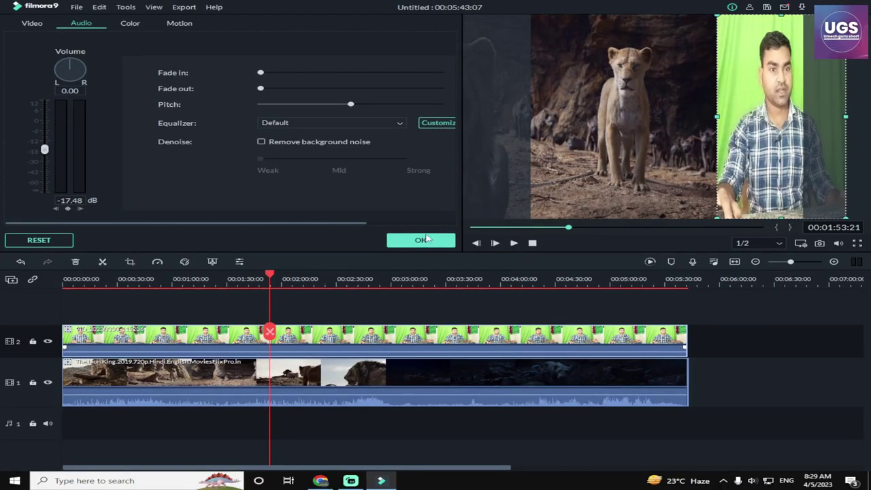
pyautogui.click(814, 265)
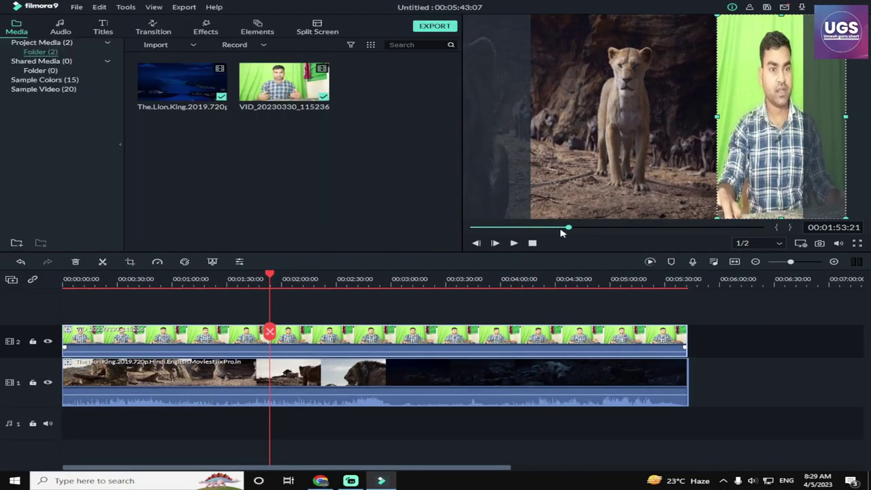
# - Preview the video from its start to 00:00:29:06 with the player's volume turned down, and restore that volume when playback is paused
pyautogui.click(473, 227)
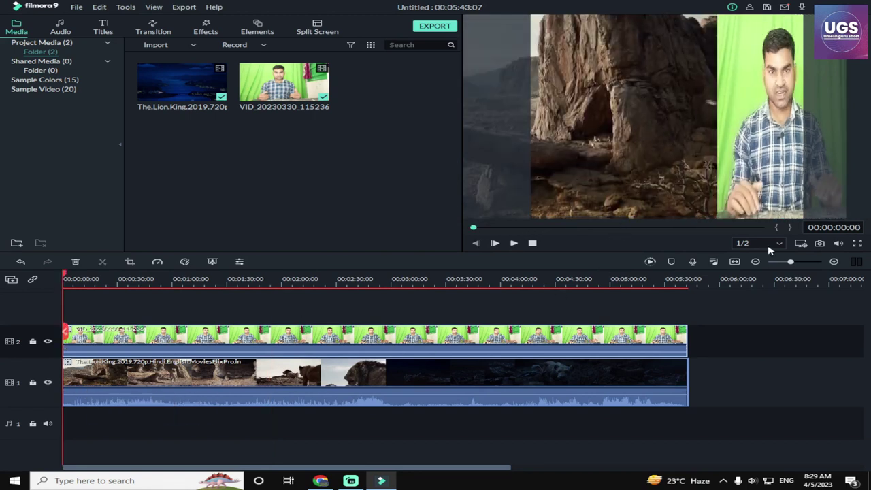
pyautogui.moveTo(843, 244)
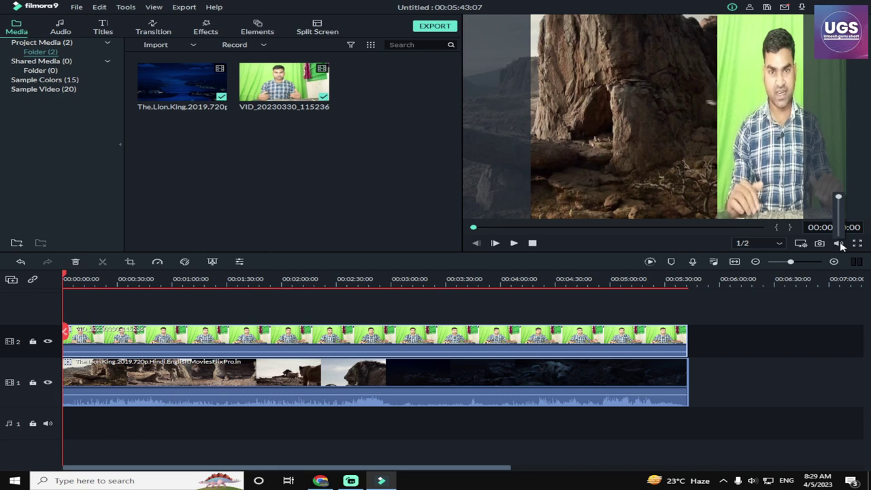
pyautogui.moveTo(840, 198); pyautogui.dragTo(839, 252)
pyautogui.click(514, 243)
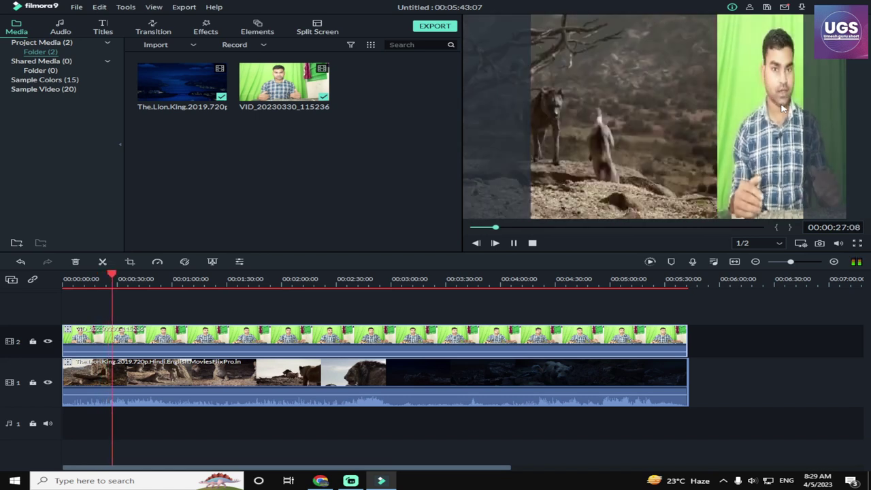
pyautogui.click(515, 243)
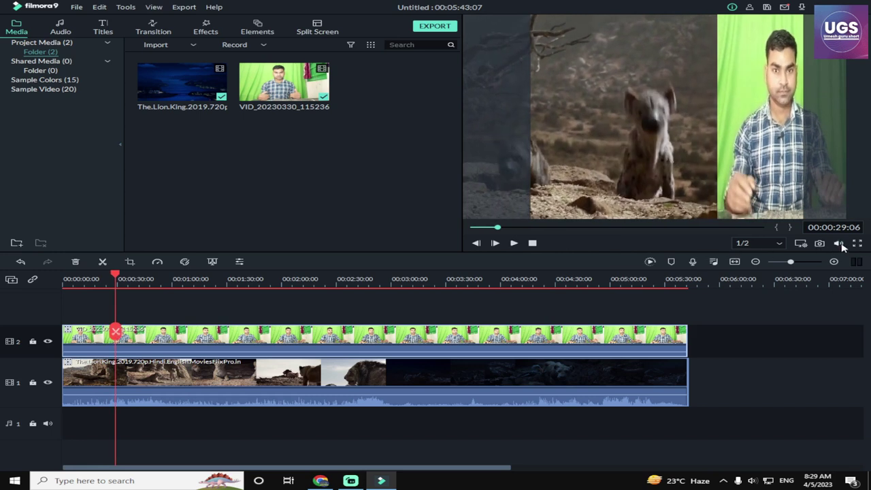
pyautogui.moveTo(839, 244)
pyautogui.moveTo(838, 234); pyautogui.dragTo(839, 197)
# - Export the project as a 1080x1080 MP4 named My Video to D:/audio
pyautogui.click(428, 32)
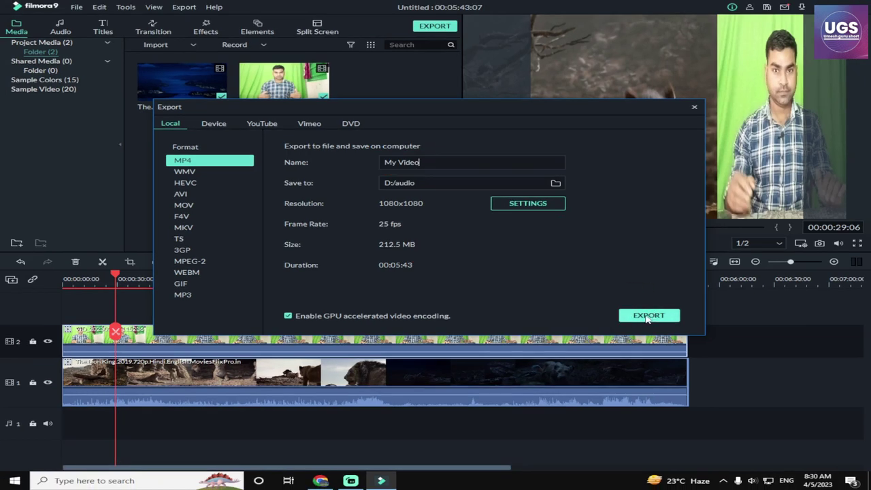
pyautogui.click(648, 317)
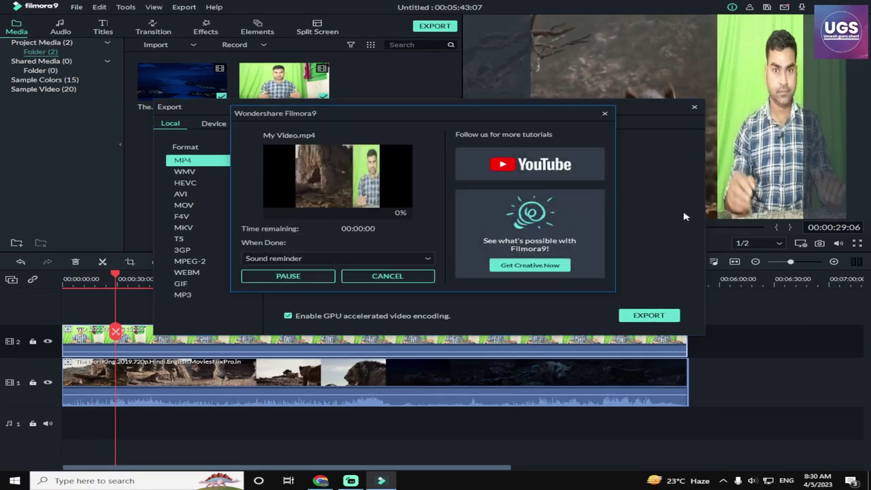